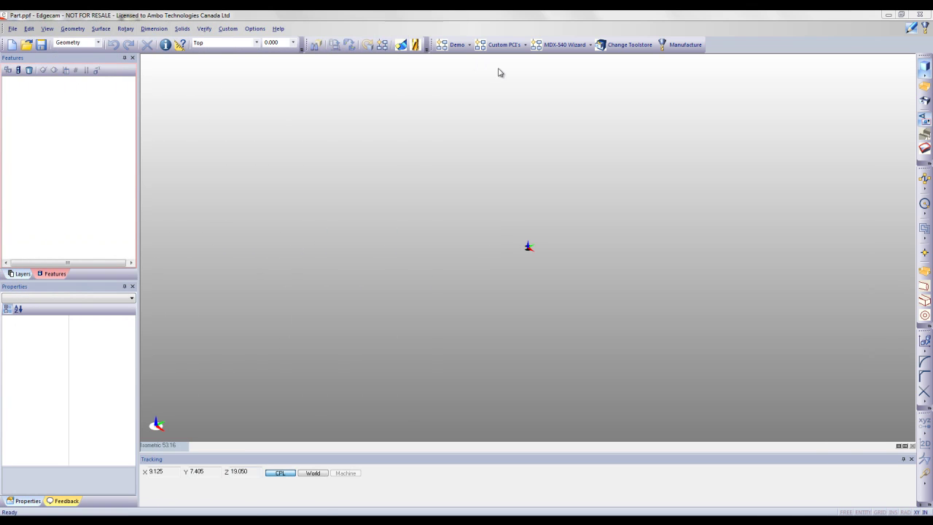
Start the custom Milling Wizard for wireframe machining
{"action": "left_click", "coordinate": [504, 46]}
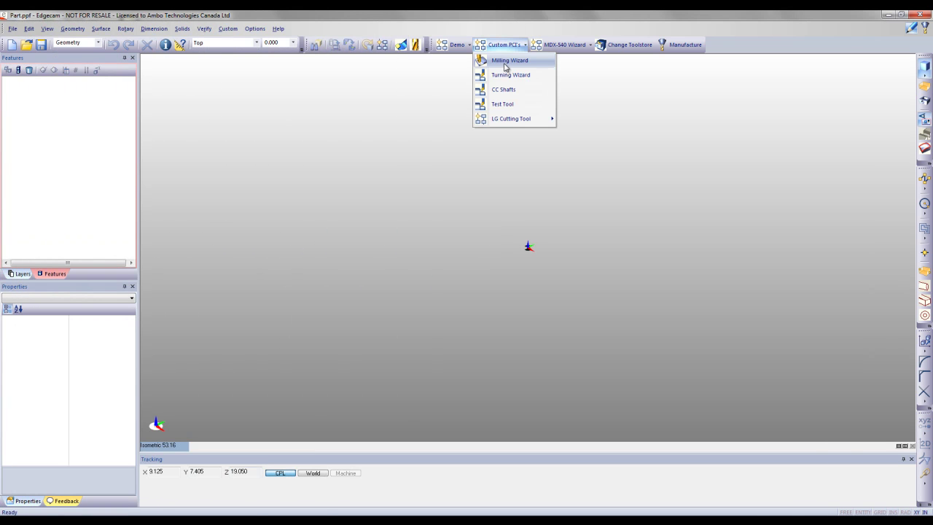
{"action": "left_click", "coordinate": [504, 61]}
{"action": "left_click_drag", "start_coordinate": [290, 204], "coordinate": [382, 177]}
Define rectangular stock with length 20, width 15 and depth 5, keeping the origin at Center
{"action": "left_click", "coordinate": [291, 207]}
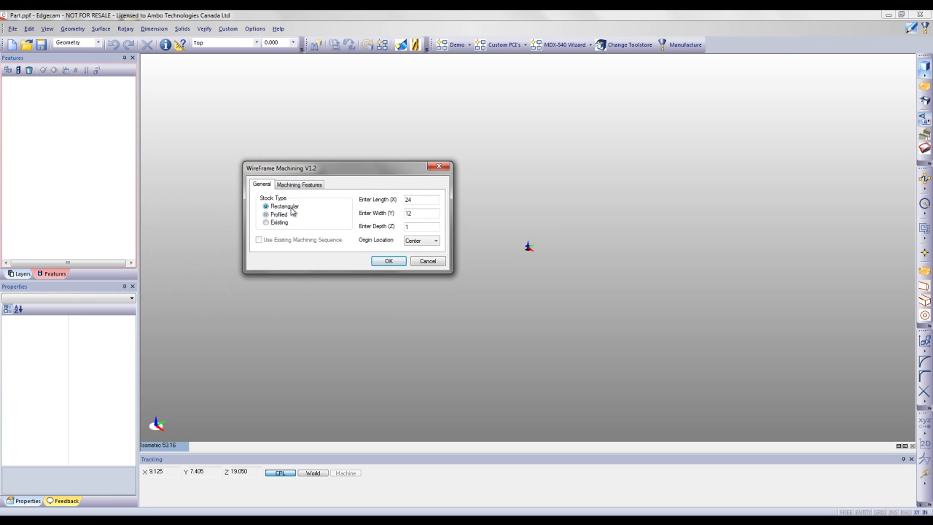
{"action": "double_click", "coordinate": [421, 203]}
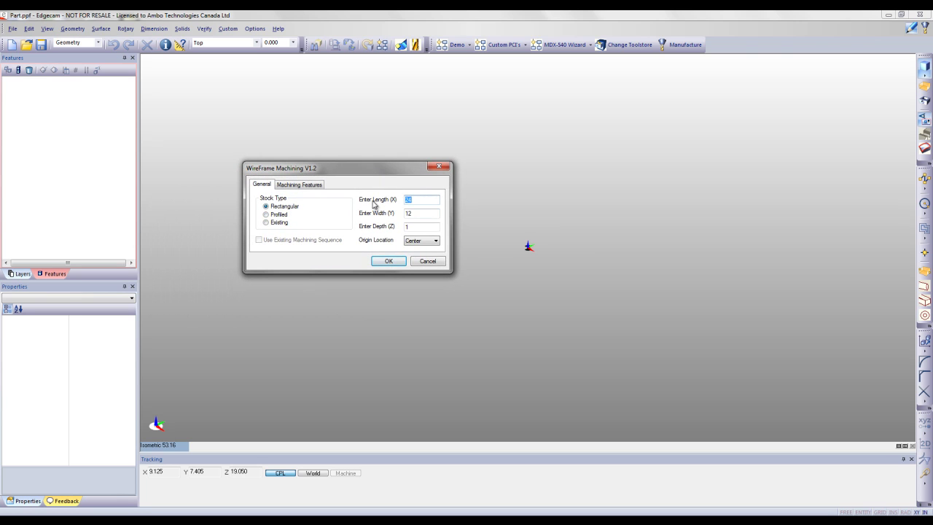
{"action": "type", "text": "20"}
{"action": "double_click", "coordinate": [408, 213]}
{"action": "type", "text": "15"}
{"action": "left_click", "coordinate": [420, 243]}
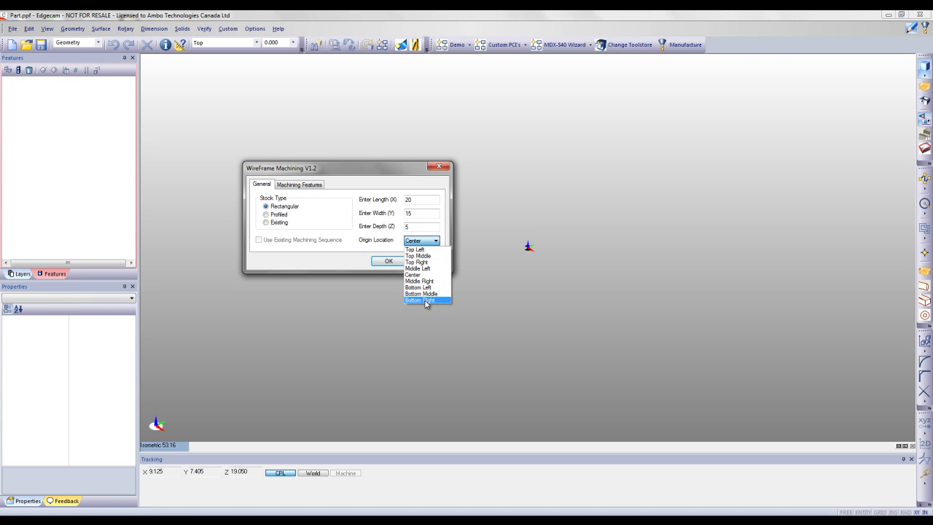
{"action": "left_click", "coordinate": [371, 233]}
Choose profiled stock and set its depth to 1
{"action": "left_click", "coordinate": [279, 214]}
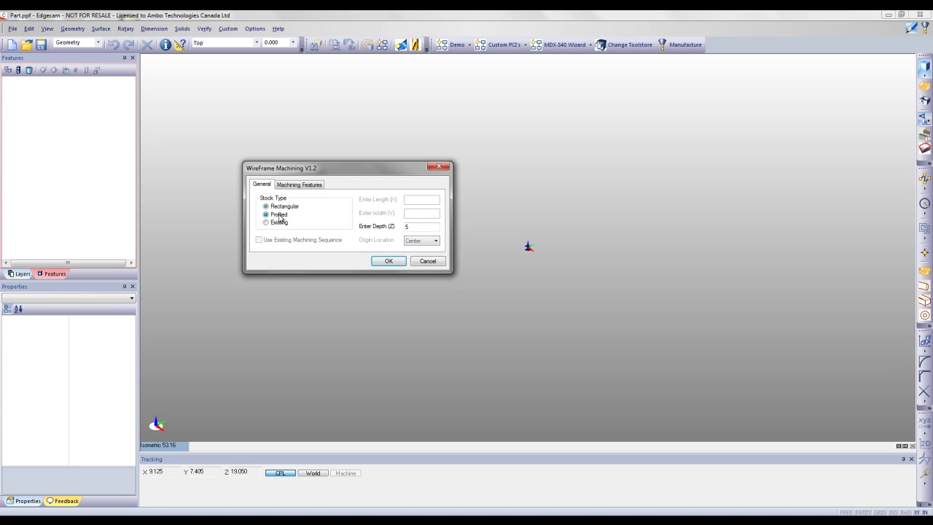
{"action": "left_click", "coordinate": [417, 227]}
{"action": "type", "text": "1"}
{"action": "left_click", "coordinate": [285, 224]}
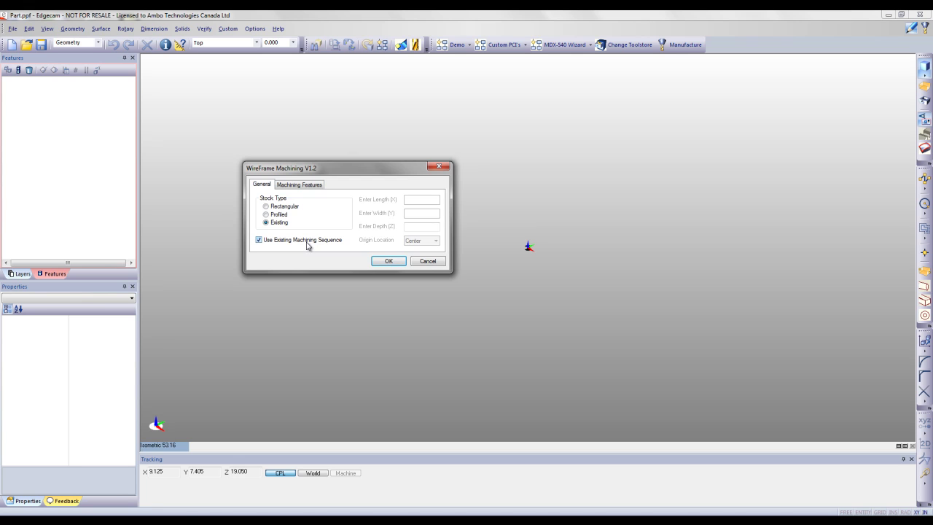
{"action": "left_click", "coordinate": [281, 215]}
Toggle the Holes, Slots, Closed Pockets and Open Pockets machining features off and back on
{"action": "left_click", "coordinate": [312, 185]}
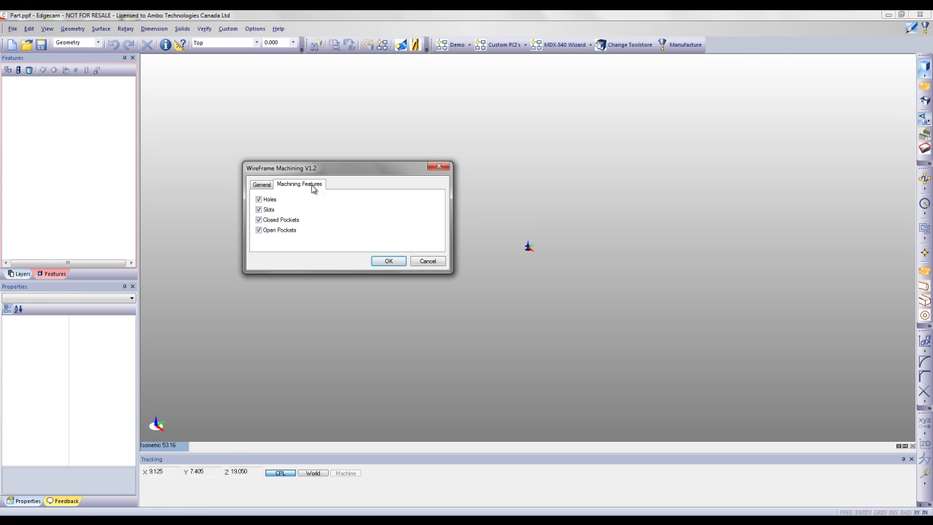
{"action": "left_click", "coordinate": [269, 200]}
{"action": "left_click", "coordinate": [270, 210]}
{"action": "left_click", "coordinate": [272, 220]}
{"action": "left_click", "coordinate": [274, 231]}
{"action": "left_click", "coordinate": [277, 201]}
{"action": "left_click", "coordinate": [272, 215]}
{"action": "left_click", "coordinate": [279, 220]}
{"action": "left_click", "coordinate": [281, 232]}
{"action": "left_click", "coordinate": [264, 185]}
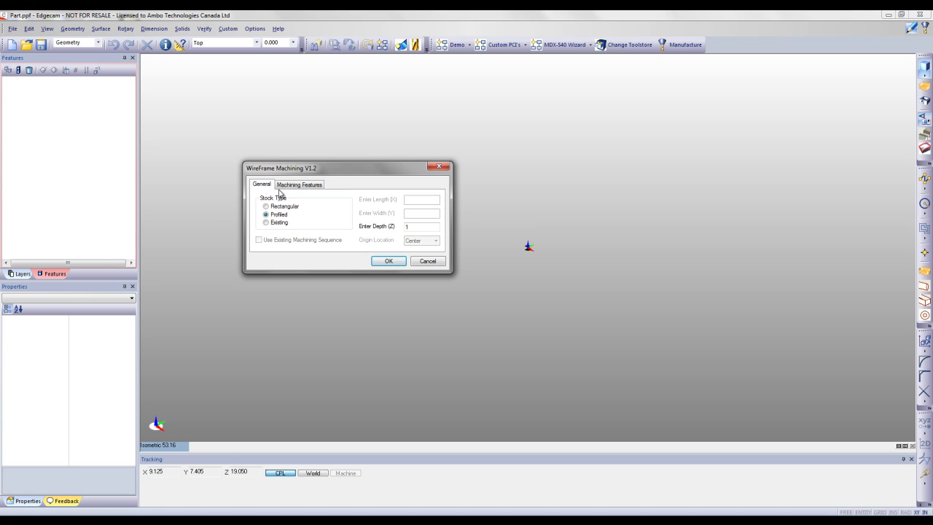
Accept the wizard's stock setup and draw a horizontal profile line of length 10 from the origin in the Top view
{"action": "left_click", "coordinate": [385, 262]}
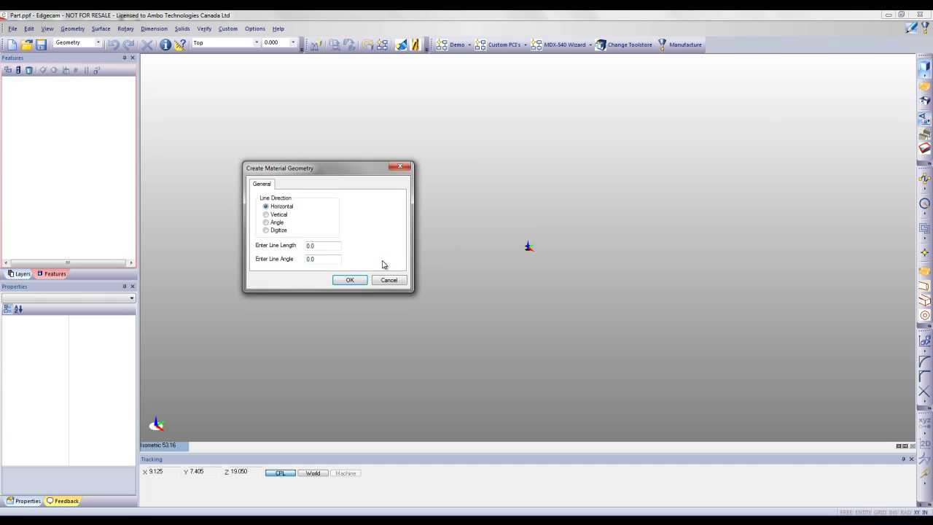
{"action": "left_click", "coordinate": [320, 246]}
{"action": "type", "text": "10"}
{"action": "left_click", "coordinate": [347, 280]}
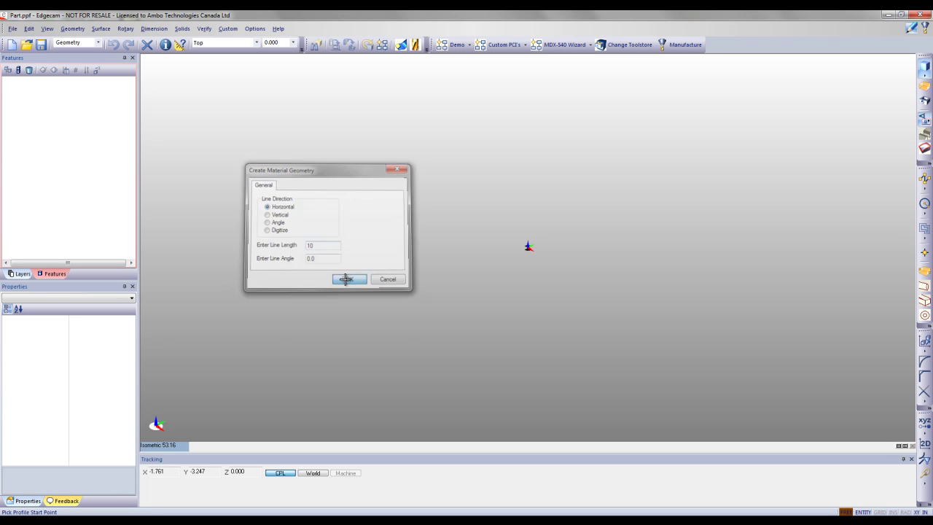
{"action": "left_click", "coordinate": [164, 445]}
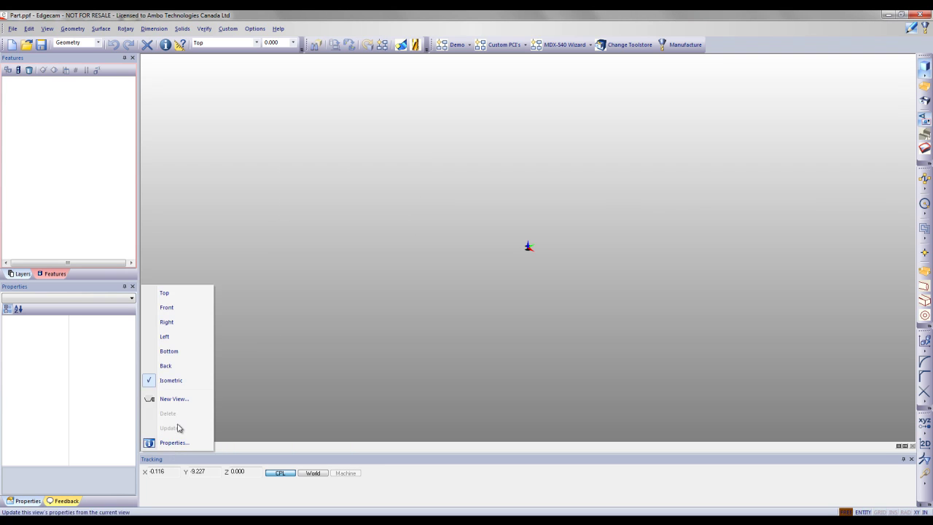
{"action": "left_click", "coordinate": [171, 293]}
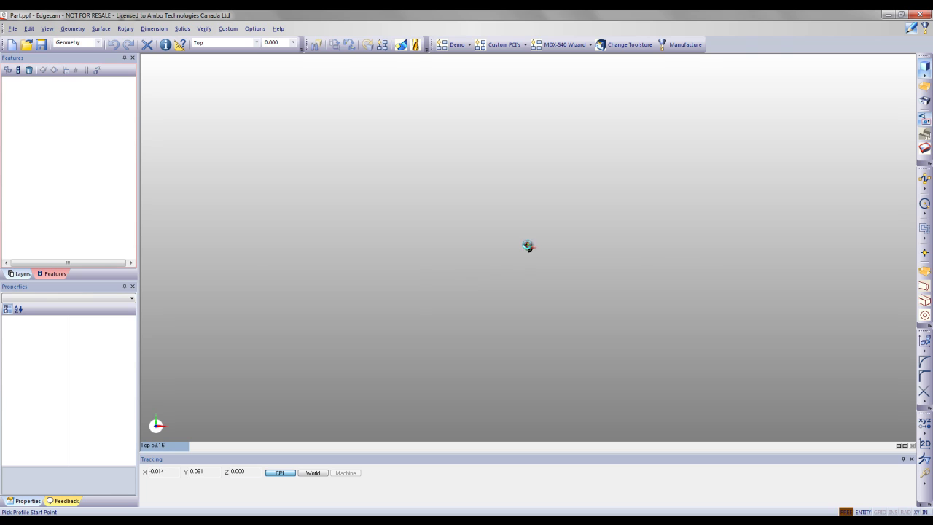
{"action": "left_click", "coordinate": [530, 245]}
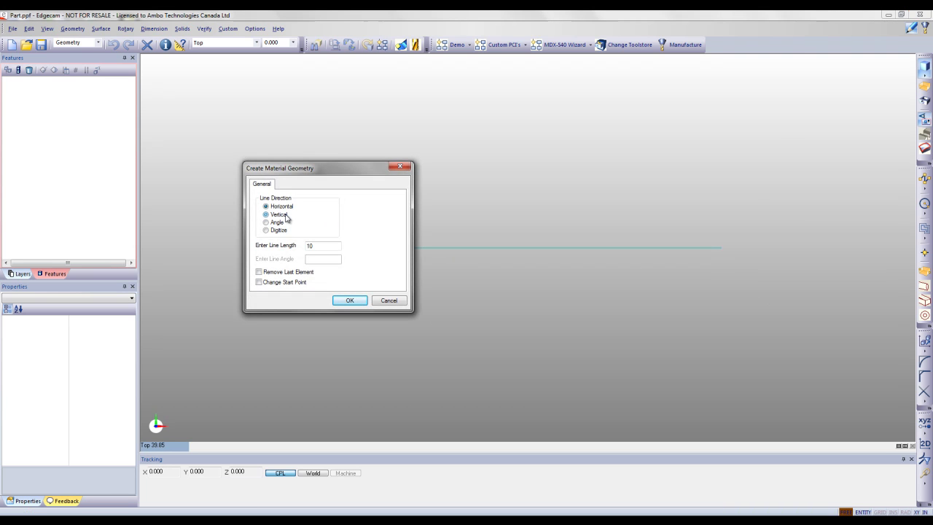
Continue the stock profile with a vertical line of length 6 and a line of length 5 at 135 degrees
{"action": "type", "text": "6"}
{"action": "key", "text": "Return"}
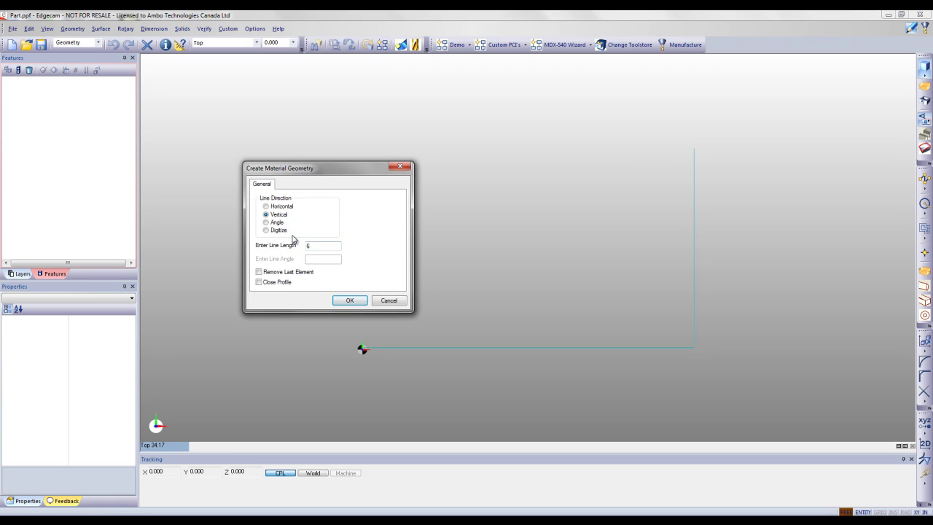
{"action": "left_click", "coordinate": [276, 225]}
{"action": "type", "text": "5"}
{"action": "key", "text": "Return"}
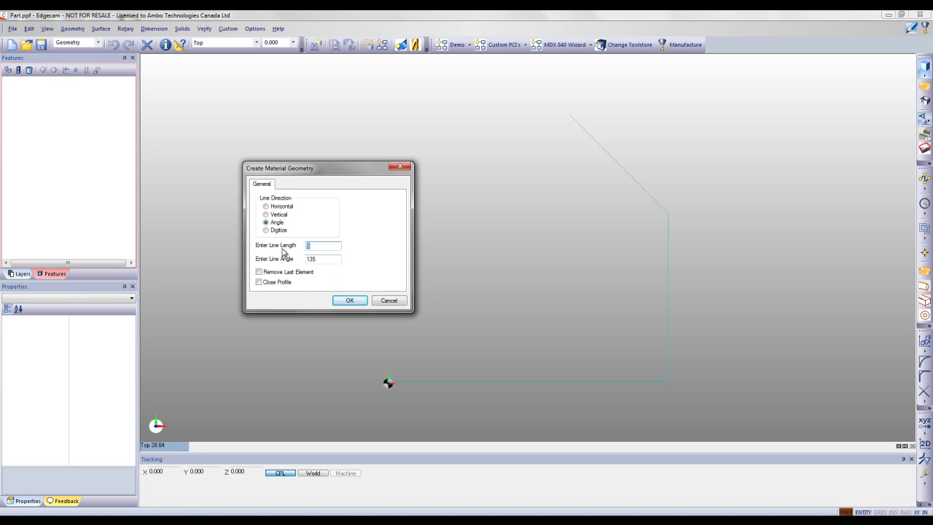
Add a profile line of length 7 at 220 degrees from the end of the 135-degree line
{"action": "type", "text": "7"}
{"action": "double_click", "coordinate": [318, 261]}
{"action": "key", "text": "Return"}
{"action": "left_click_drag", "start_coordinate": [343, 173], "coordinate": [264, 170]}
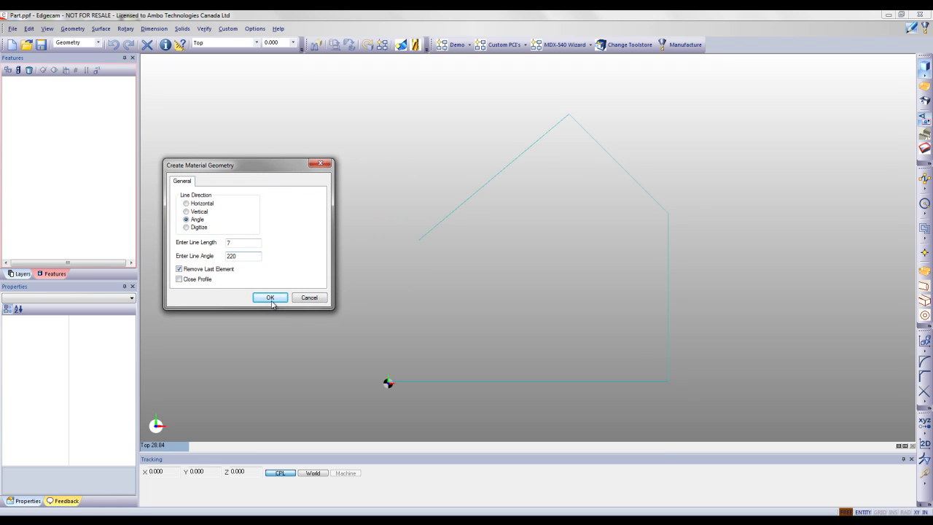
Remove the last profile element and try to digitize its replacement from the profile's apex
{"action": "left_click", "coordinate": [199, 228]}
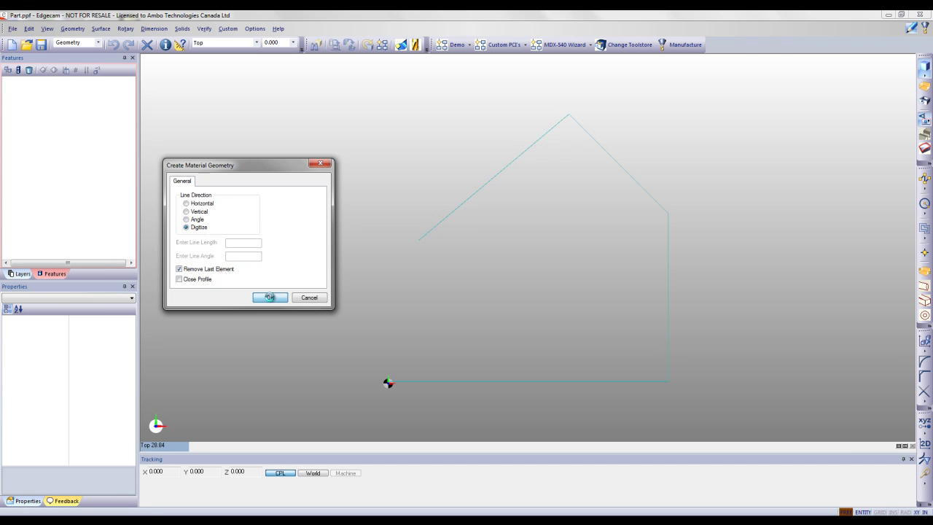
{"action": "left_click", "coordinate": [269, 297]}
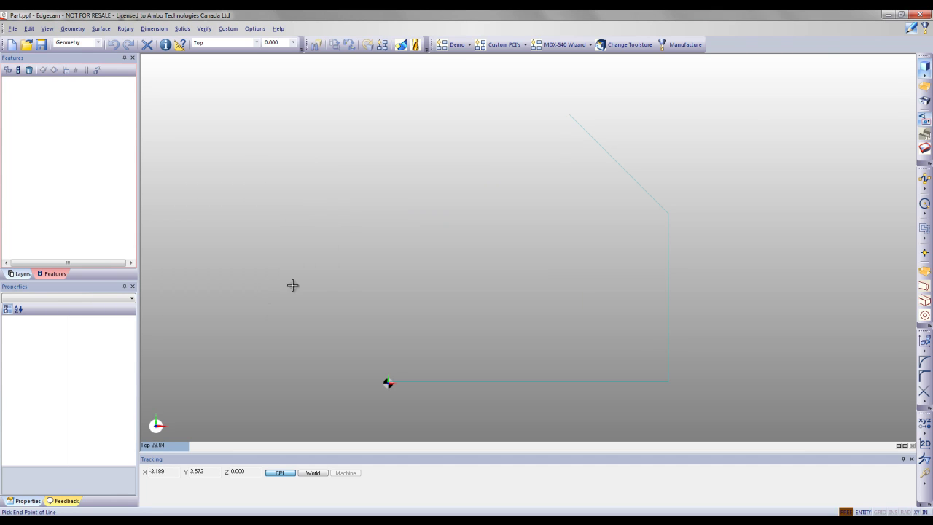
{"action": "left_click", "coordinate": [567, 113]}
{"action": "left_click", "coordinate": [486, 289]}
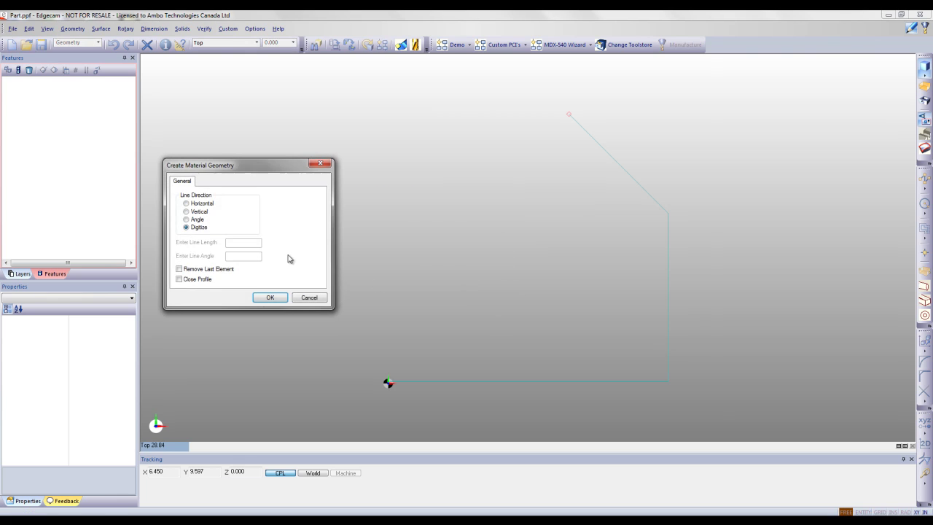
Draw a line of length 7 at 220 degrees from the apex and close the profile back to the origin
{"action": "left_click", "coordinate": [194, 221]}
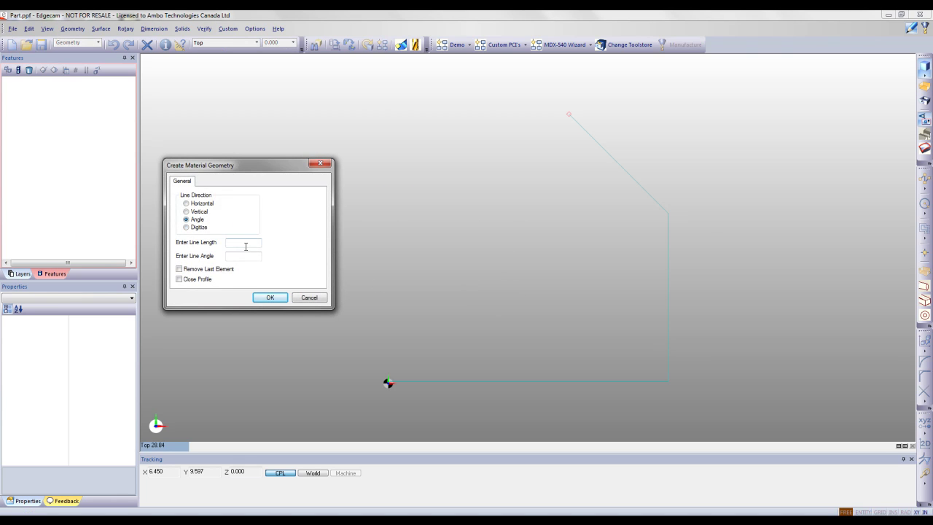
{"action": "left_click", "coordinate": [249, 256]}
{"action": "type", "text": "220"}
{"action": "left_click", "coordinate": [271, 298]}
{"action": "left_click", "coordinate": [204, 281]}
{"action": "left_click", "coordinate": [207, 228]}
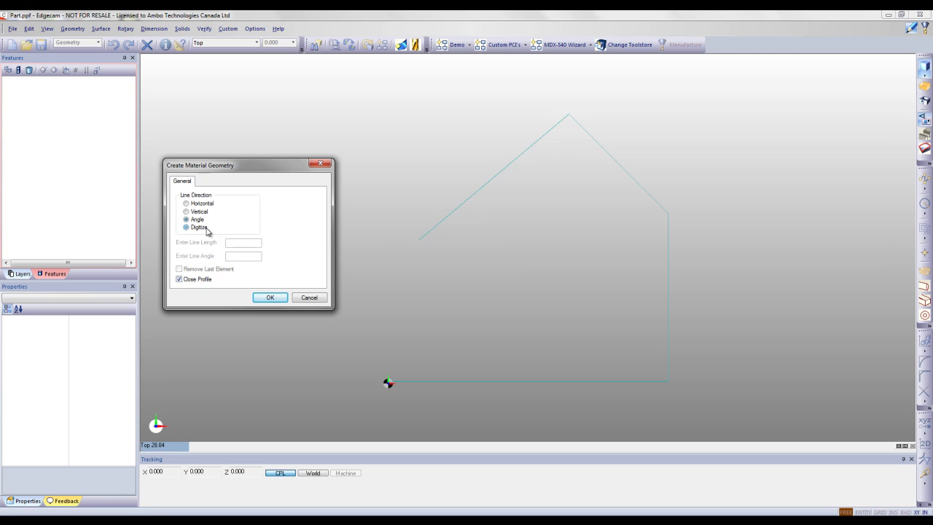
{"action": "left_click", "coordinate": [270, 298]}
Choose to fillet the profile corners and set the fillet radius
{"action": "left_click_drag", "start_coordinate": [443, 231], "coordinate": [252, 232]}
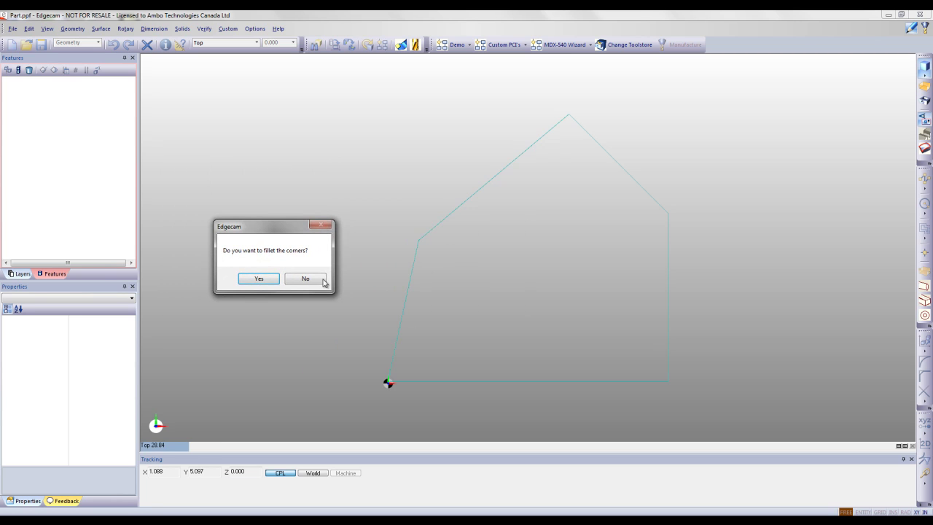
{"action": "left_click", "coordinate": [272, 280]}
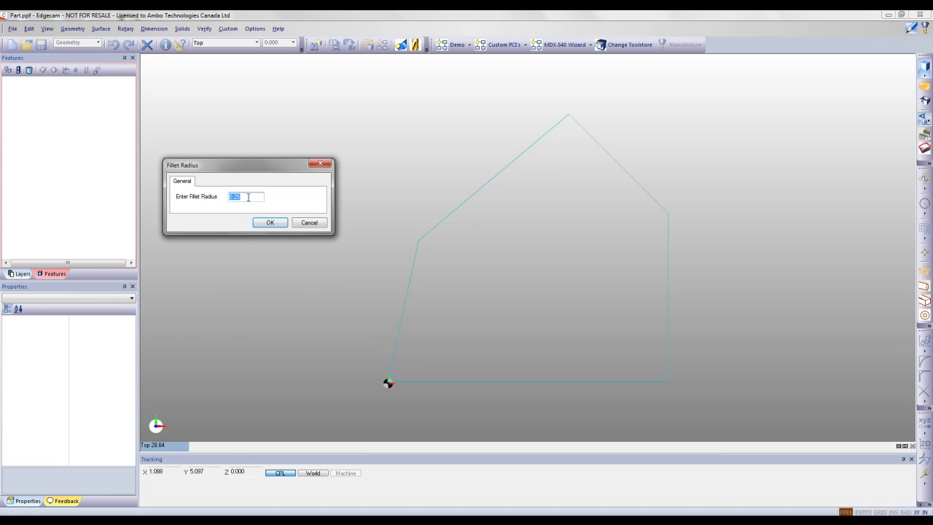
{"action": "key", "text": "BackSpace"}
{"action": "type", "text": "1"}
{"action": "left_click", "coordinate": [268, 223]}
{"action": "left_click_drag", "start_coordinate": [488, 237], "coordinate": [316, 244]}
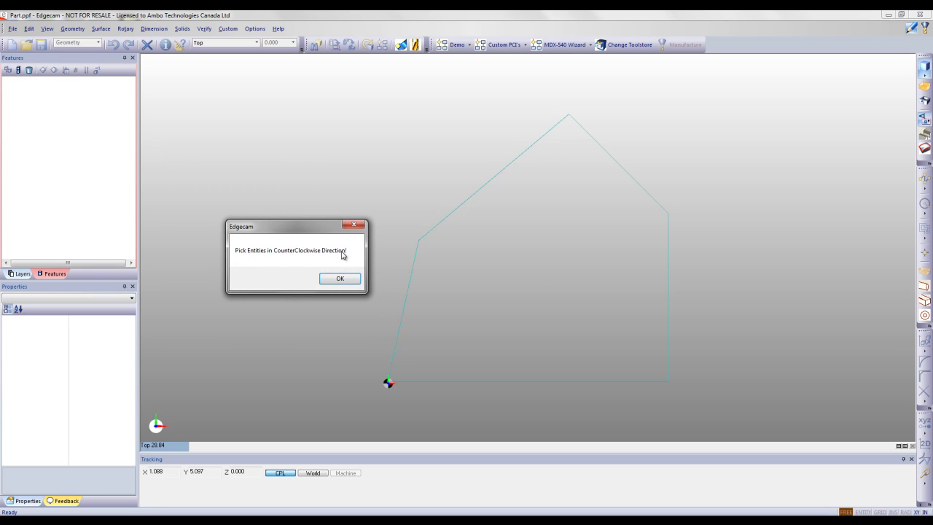
{"action": "left_click", "coordinate": [339, 279]}
Fillet all five profile corners by picking adjacent line pairs counterclockwise, starting at the apex
{"action": "left_click", "coordinate": [591, 134]}
{"action": "left_click", "coordinate": [552, 132]}
{"action": "left_click", "coordinate": [425, 236]}
{"action": "left_click", "coordinate": [413, 252]}
{"action": "left_click", "coordinate": [396, 339]}
{"action": "left_click", "coordinate": [420, 380]}
{"action": "left_click", "coordinate": [648, 380]}
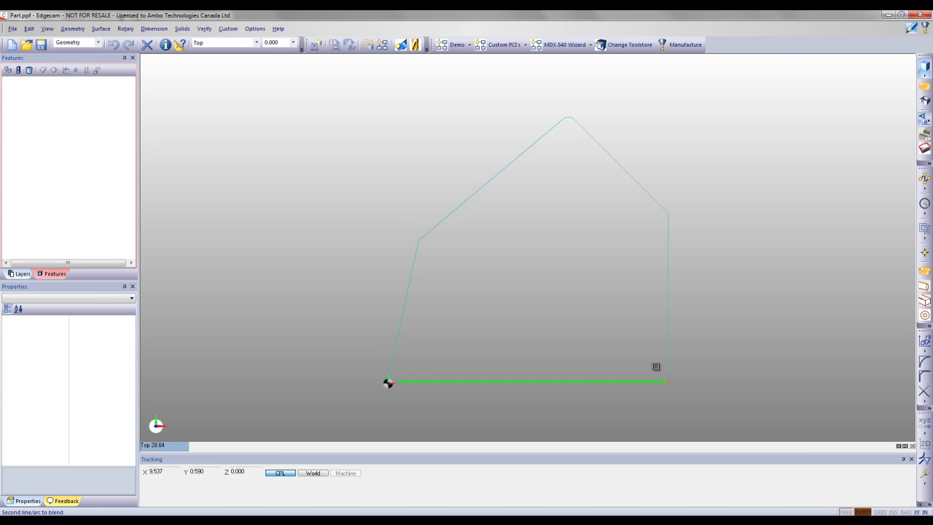
{"action": "left_click", "coordinate": [668, 348]}
{"action": "left_click", "coordinate": [669, 242]}
{"action": "left_click", "coordinate": [661, 207]}
Finish filleting in the Top view and accept the corner fillets without adding any others
{"action": "middle_click_drag", "start_coordinate": [581, 319], "coordinate": [558, 273]}
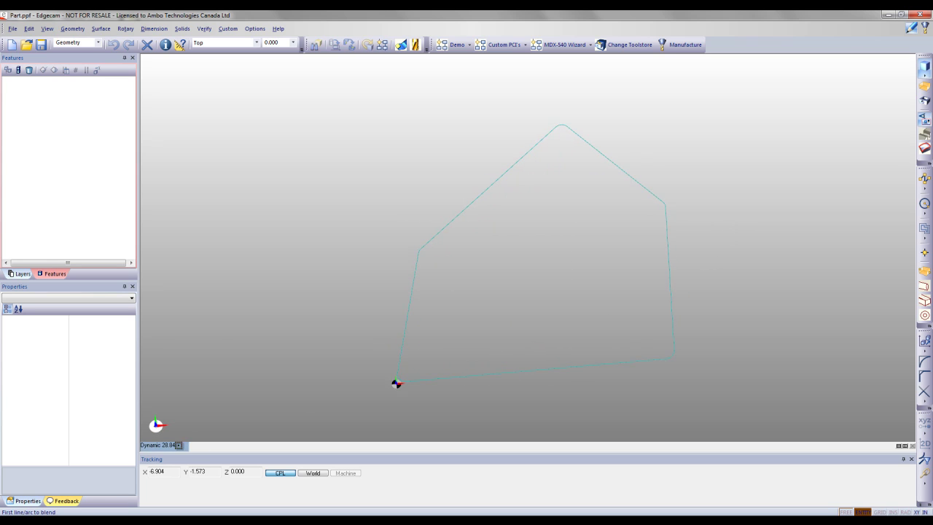
{"action": "left_click", "coordinate": [178, 445]}
{"action": "left_click", "coordinate": [172, 292]}
{"action": "right_click", "coordinate": [491, 261]}
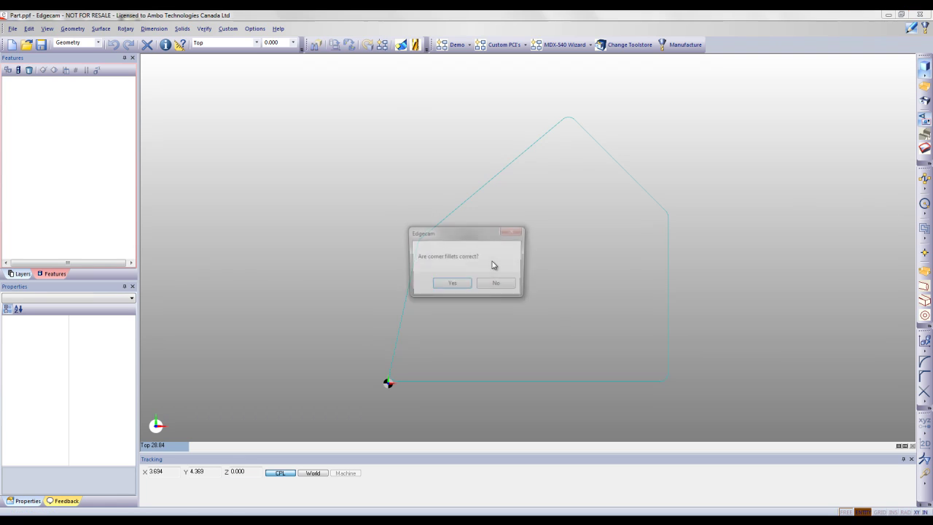
{"action": "left_click", "coordinate": [453, 286]}
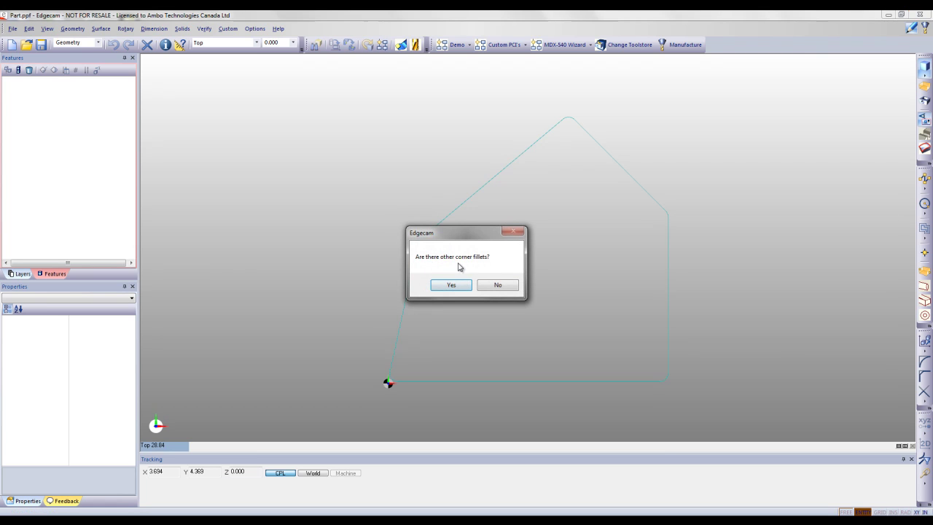
{"action": "left_click", "coordinate": [498, 286]}
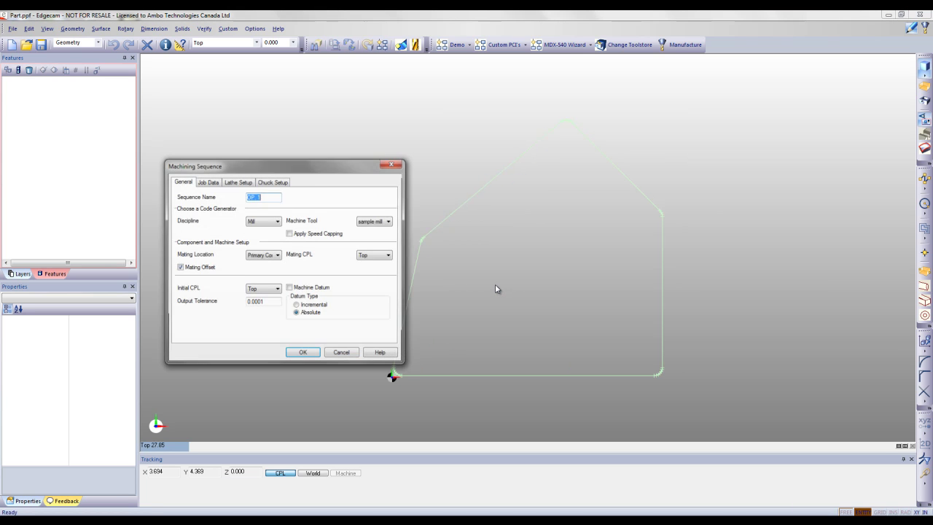
Create the milling sequence OP. 1 with the machine tool sample mill fanuc 0m.mcp
{"action": "left_click", "coordinate": [384, 221]}
{"action": "scroll", "coordinate": [398, 248], "scroll_direction": "up", "scroll_amount": 2}
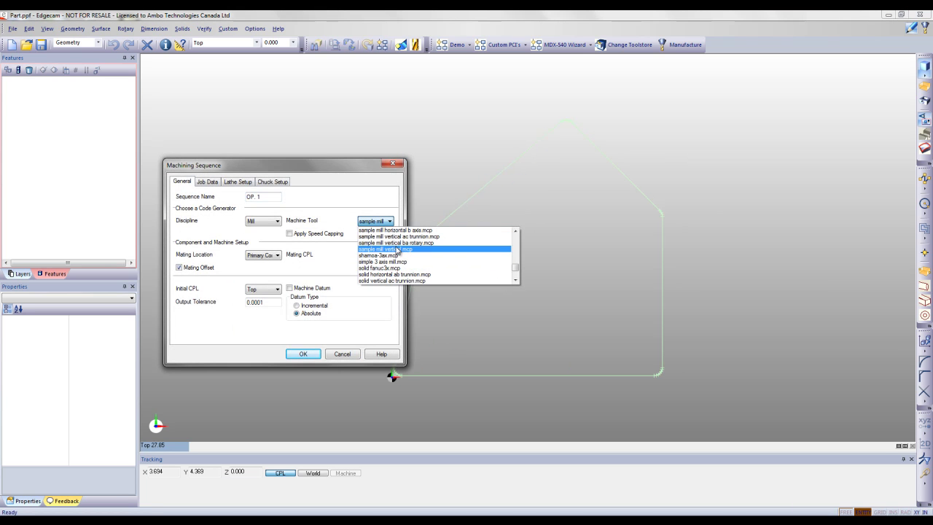
{"action": "left_click", "coordinate": [400, 243]}
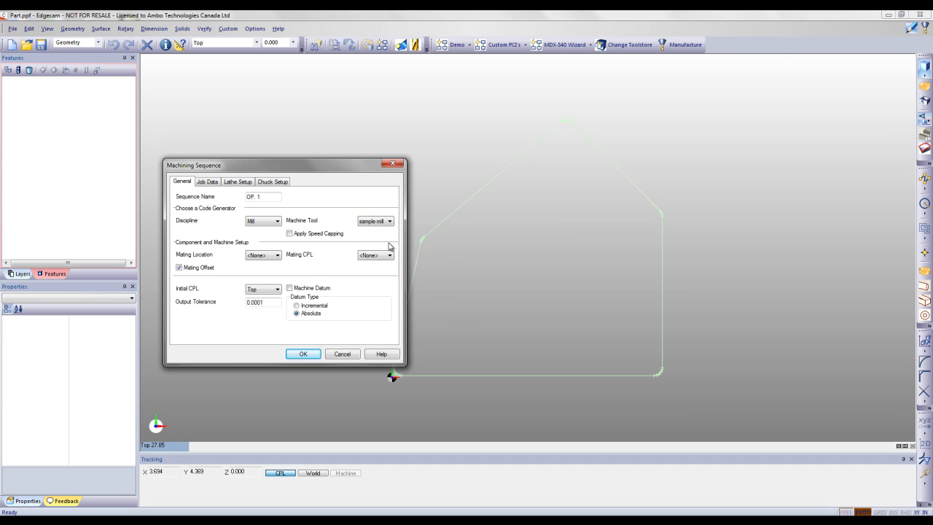
{"action": "left_click", "coordinate": [295, 355]}
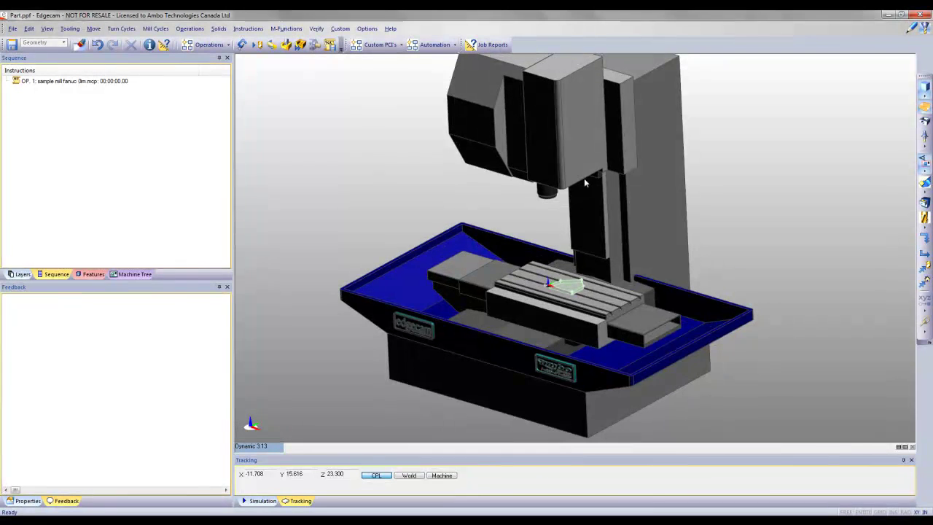
Try a blind clearance hole with a custom diameter of .5 and a depth of .5
{"action": "left_click_drag", "start_coordinate": [932, 245], "coordinate": [742, 242]}
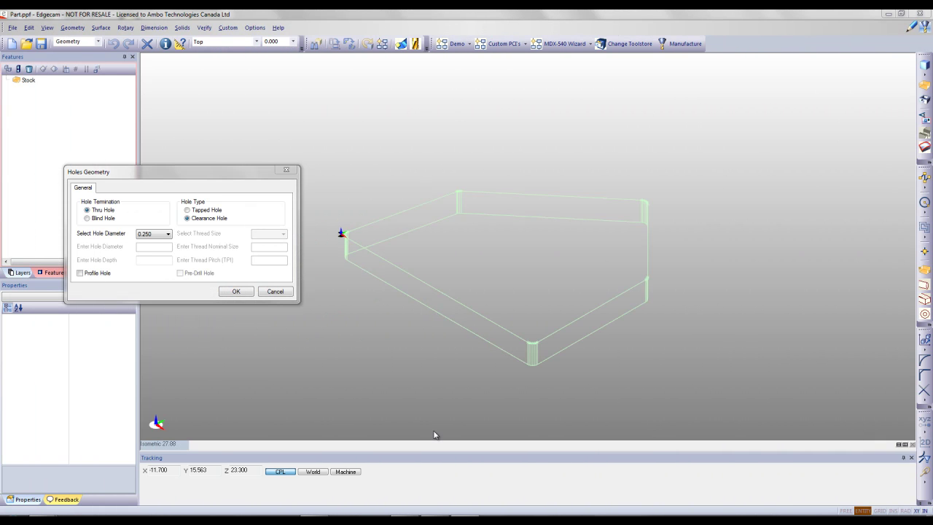
{"action": "left_click", "coordinate": [152, 234]}
{"action": "left_click_drag", "start_coordinate": [175, 264], "coordinate": [175, 286]}
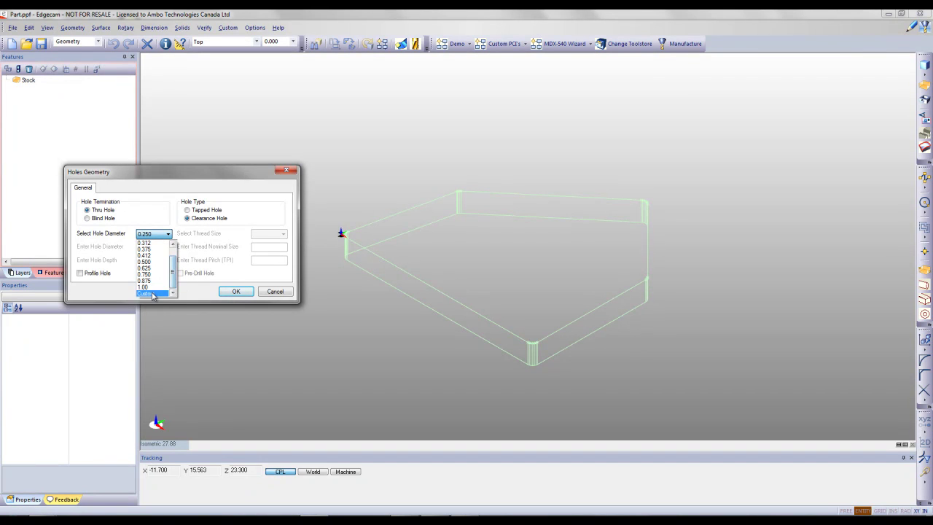
{"action": "left_click", "coordinate": [154, 293]}
{"action": "left_click_drag", "start_coordinate": [164, 249], "coordinate": [114, 256]}
{"action": "key", "text": "BackSpace"}
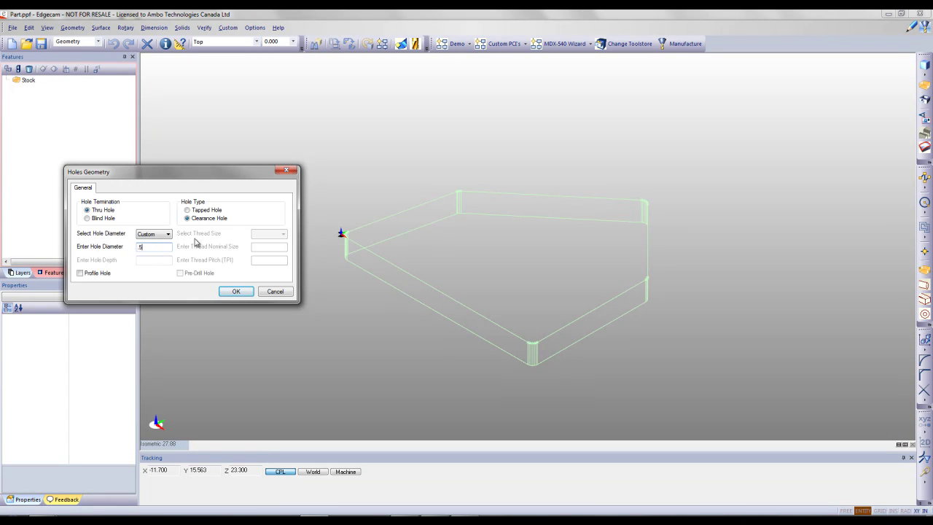
{"action": "left_click", "coordinate": [113, 219]}
{"action": "left_click_drag", "start_coordinate": [157, 259], "coordinate": [116, 260]}
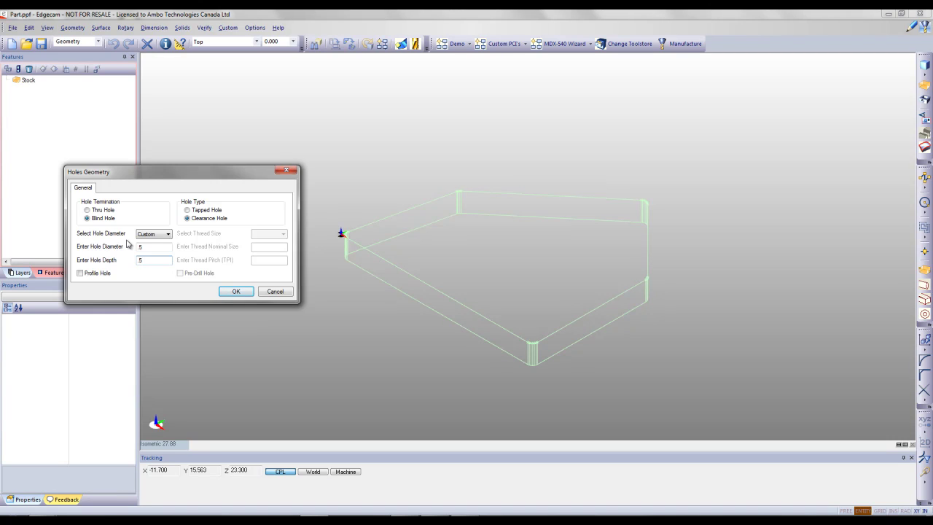
Try the tapped hole type with a custom thread size and thru termination
{"action": "left_click", "coordinate": [206, 210]}
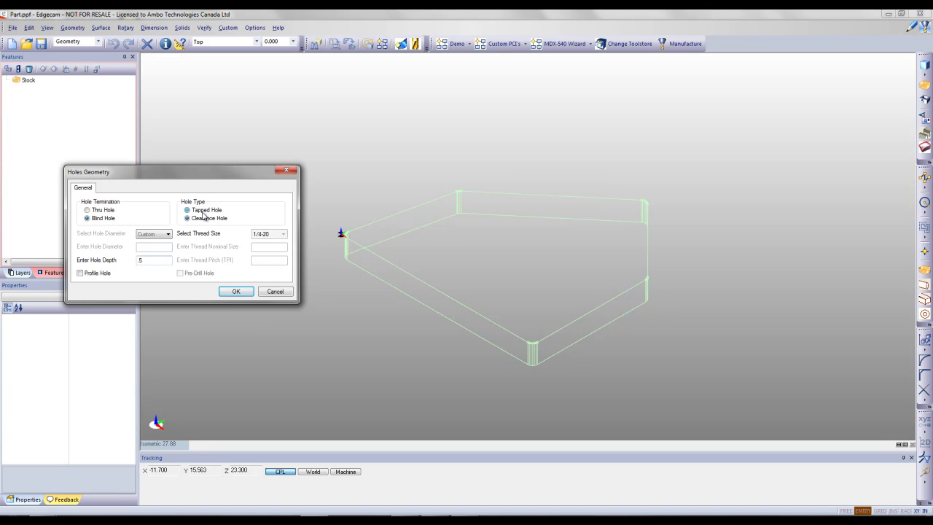
{"action": "left_click", "coordinate": [283, 234]}
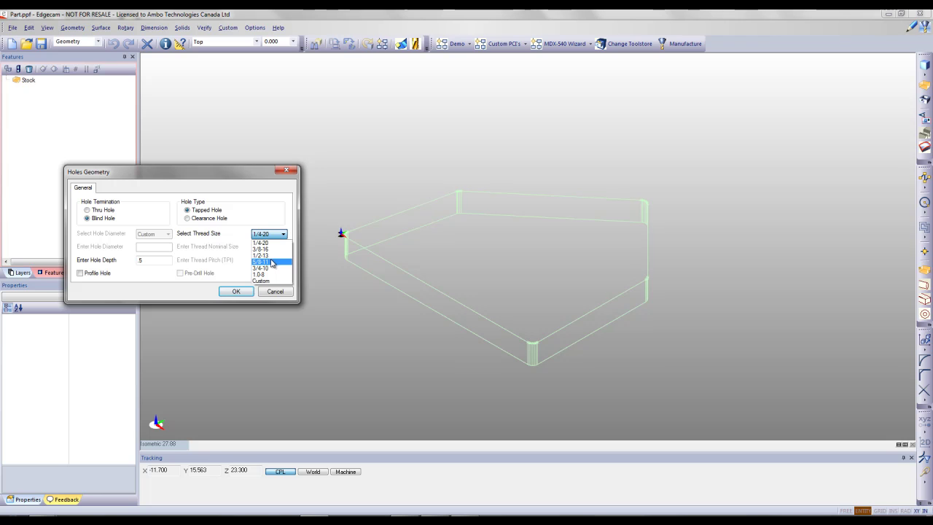
{"action": "left_click", "coordinate": [263, 281]}
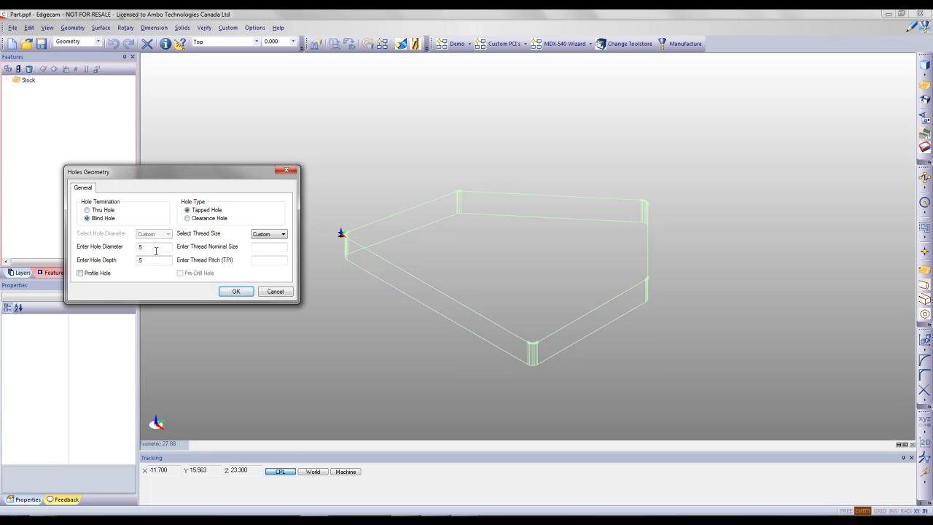
{"action": "left_click", "coordinate": [256, 248]}
{"action": "left_click", "coordinate": [109, 211]}
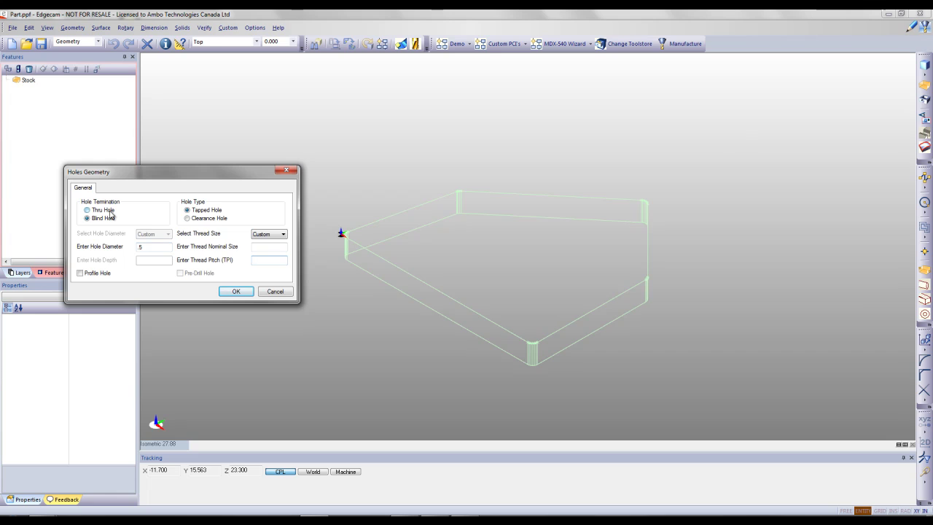
Define a blind clearance hole with a 0.312 diameter and a depth of .62
{"action": "left_click", "coordinate": [210, 220]}
{"action": "left_click", "coordinate": [167, 234]}
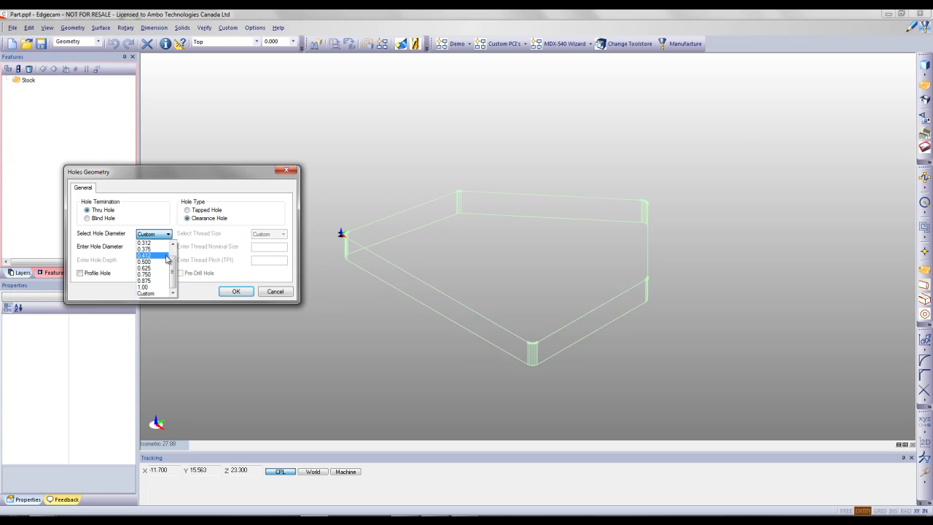
{"action": "left_click", "coordinate": [149, 243]}
{"action": "left_click", "coordinate": [105, 221]}
{"action": "left_click", "coordinate": [154, 261]}
{"action": "type", "text": ".5"}
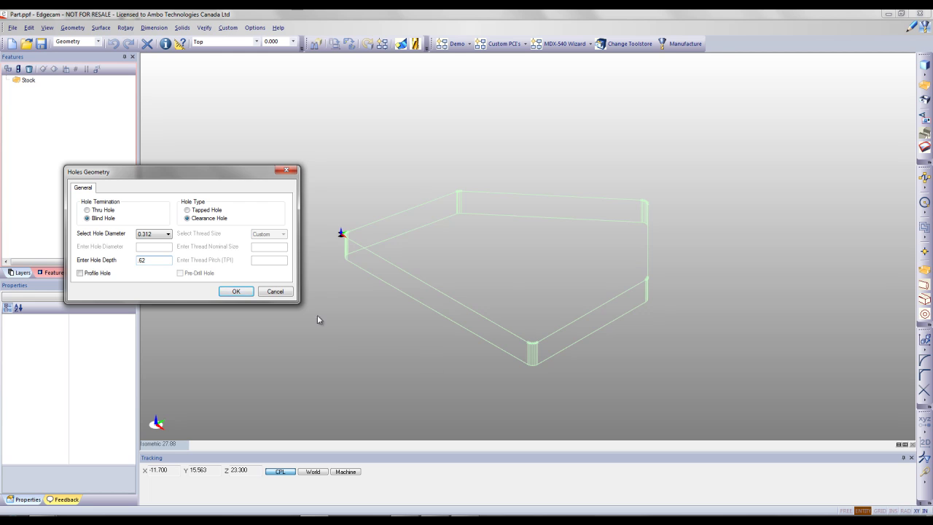
{"action": "left_click", "coordinate": [236, 290]}
In the Top view, place two clearance holes freehand in the profile's upper middle and two more at X5 Y4 and X8 Y5
{"action": "left_click", "coordinate": [176, 444]}
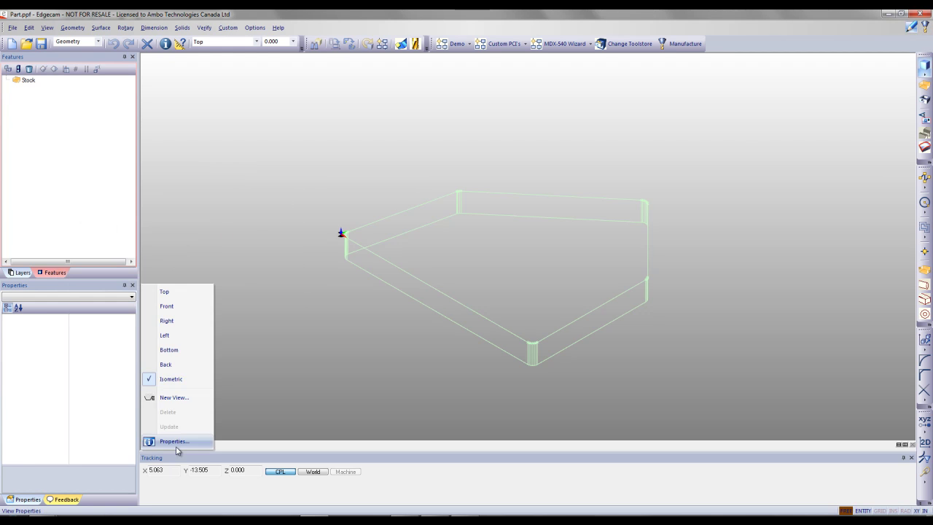
{"action": "left_click", "coordinate": [165, 291]}
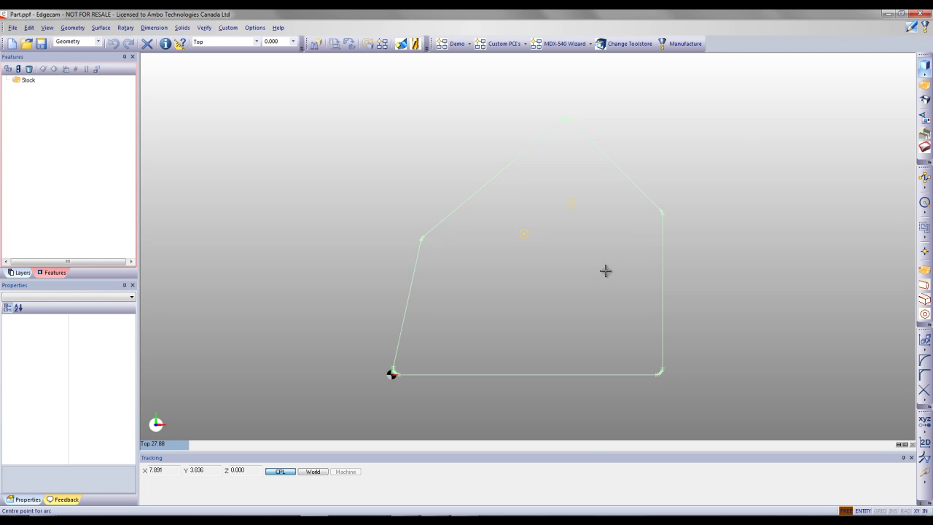
{"action": "type", "text": "X5y4"}
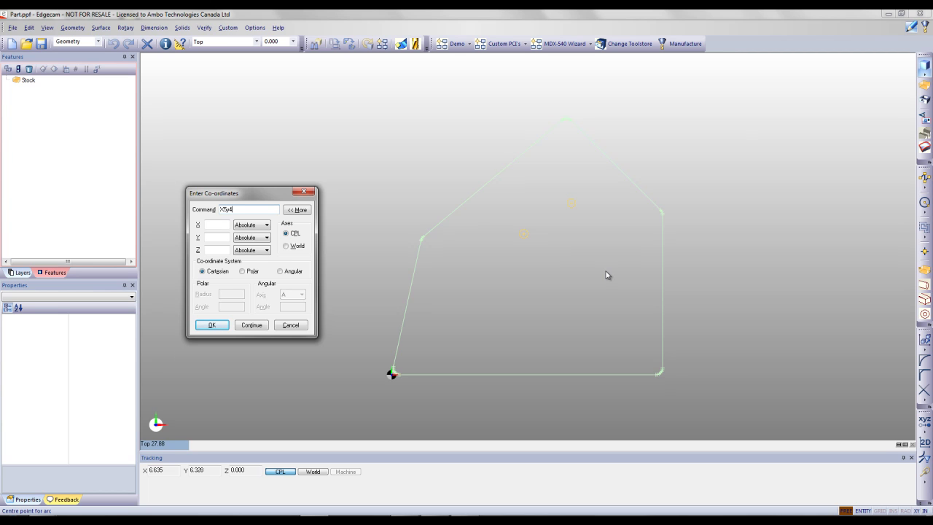
{"action": "key", "text": "Return"}
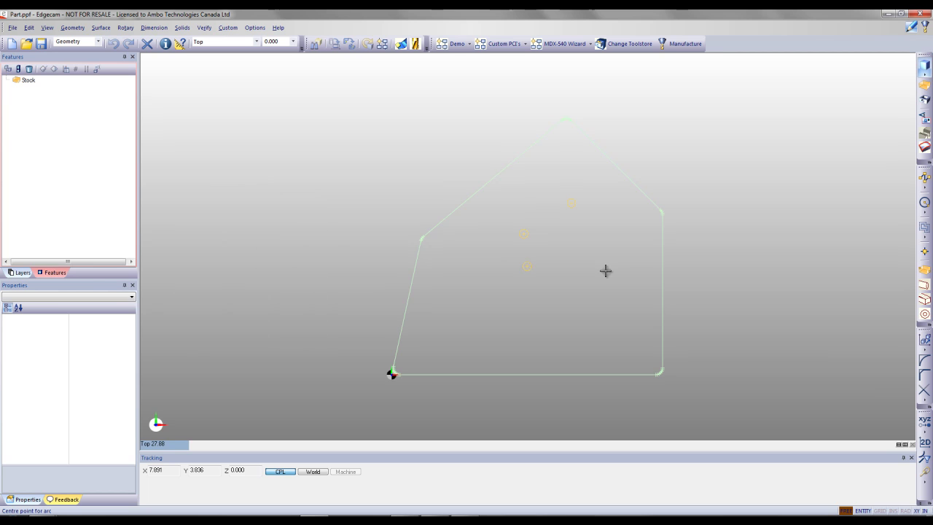
{"action": "type", "text": "X8y5"}
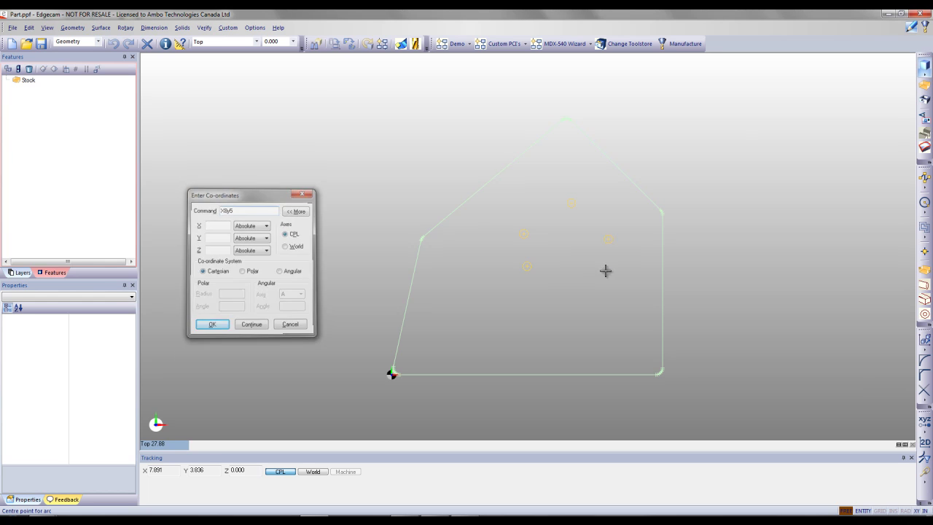
{"action": "key", "text": "Return"}
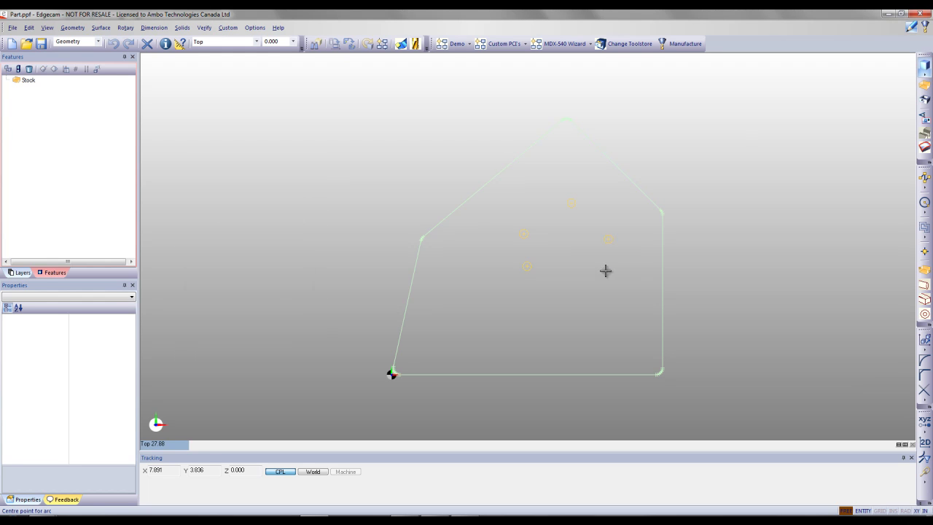
{"action": "key", "text": "Escape"}
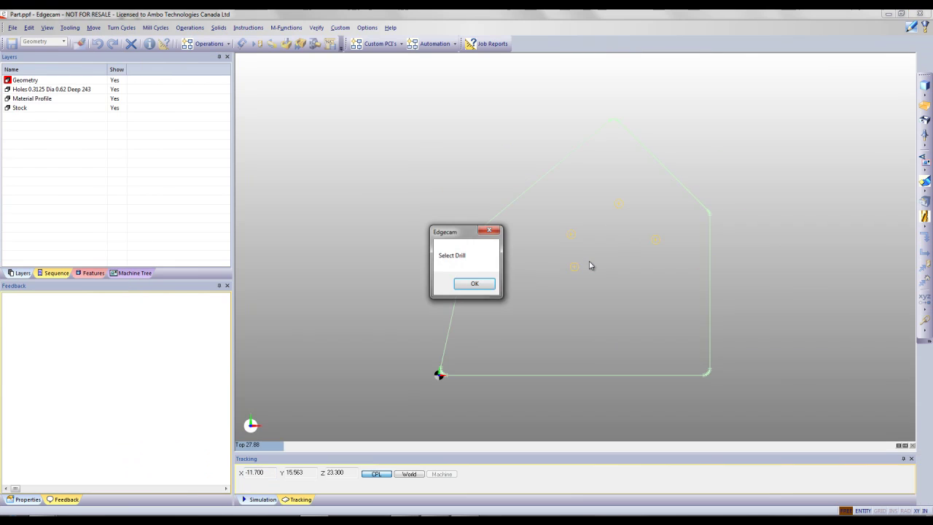
Drill the four clearance holes with the 5/16 HSS Jobber Length drill from the tool store
{"action": "left_click", "coordinate": [491, 284]}
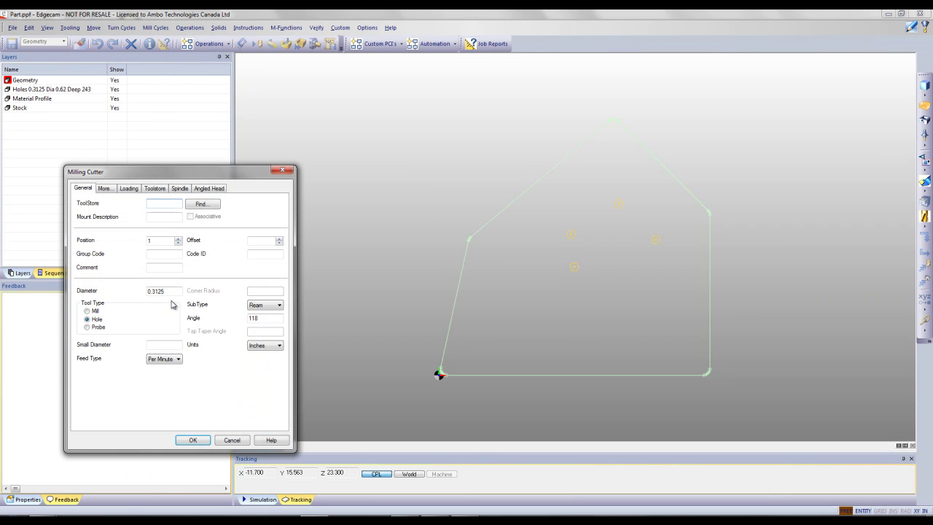
{"action": "double_click", "coordinate": [162, 292]}
{"action": "left_click", "coordinate": [203, 207]}
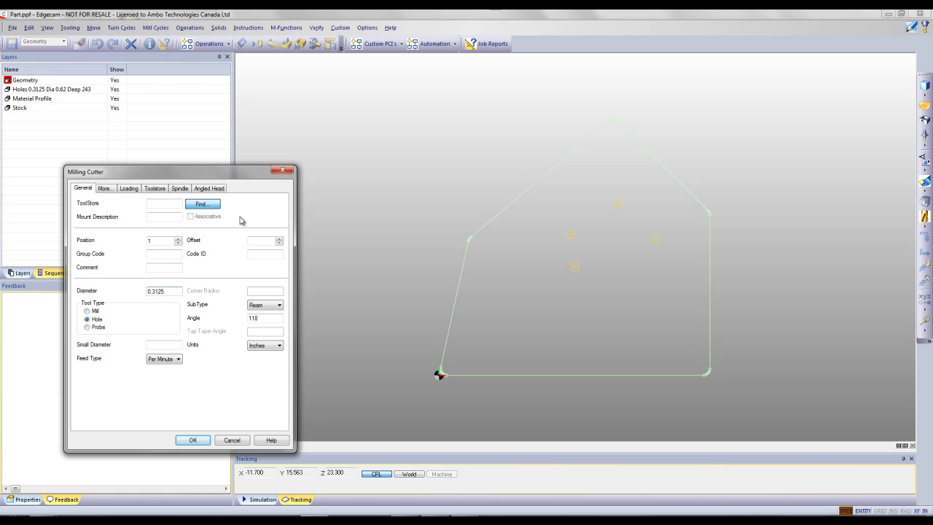
{"action": "left_click", "coordinate": [282, 307]}
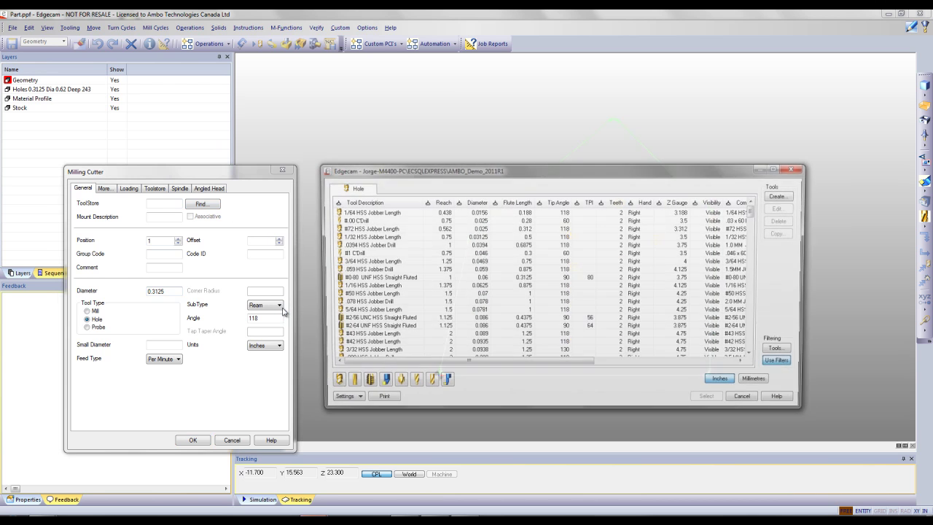
{"action": "left_click_drag", "start_coordinate": [756, 212], "coordinate": [755, 286]}
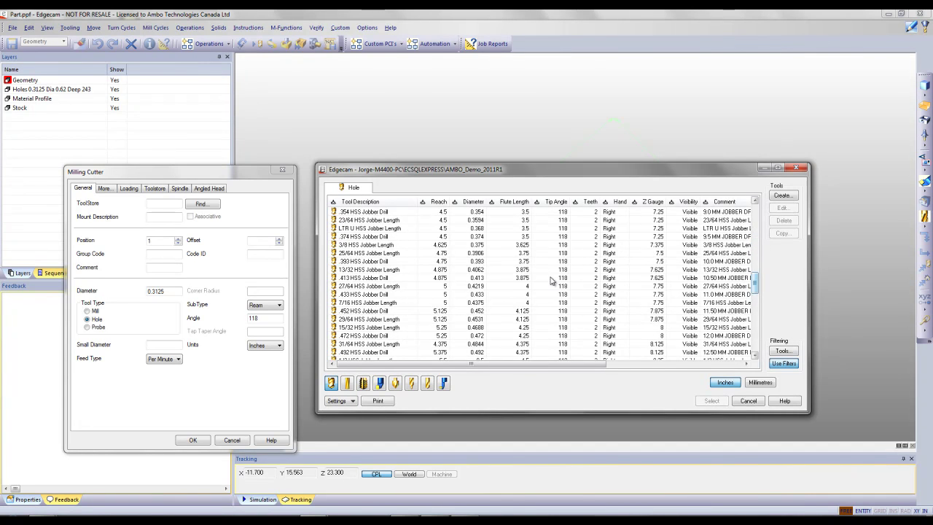
{"action": "left_click", "coordinate": [486, 254]}
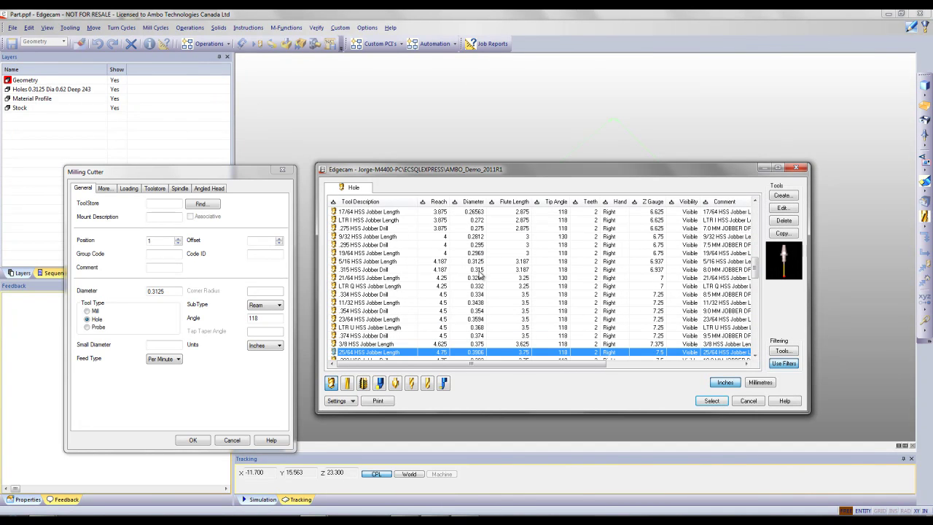
{"action": "left_click", "coordinate": [482, 261]}
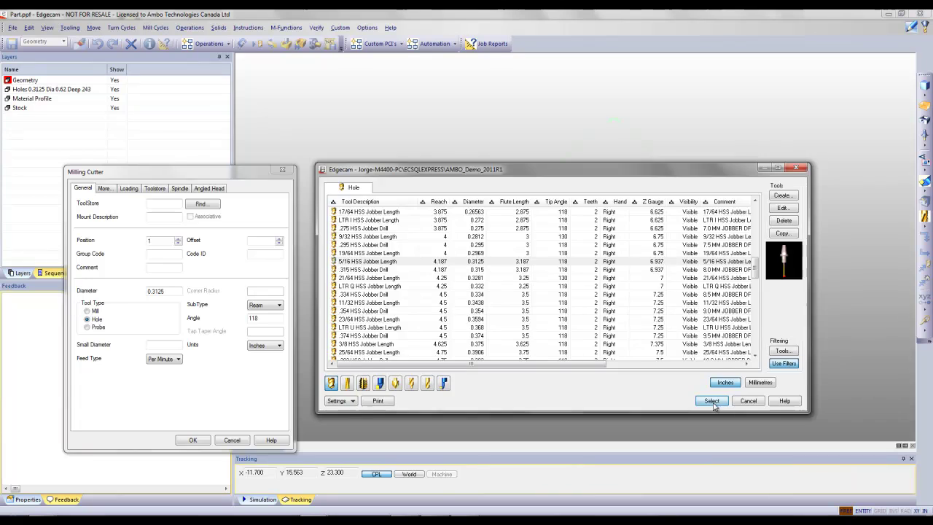
{"action": "left_click", "coordinate": [711, 400]}
{"action": "left_click", "coordinate": [192, 439]}
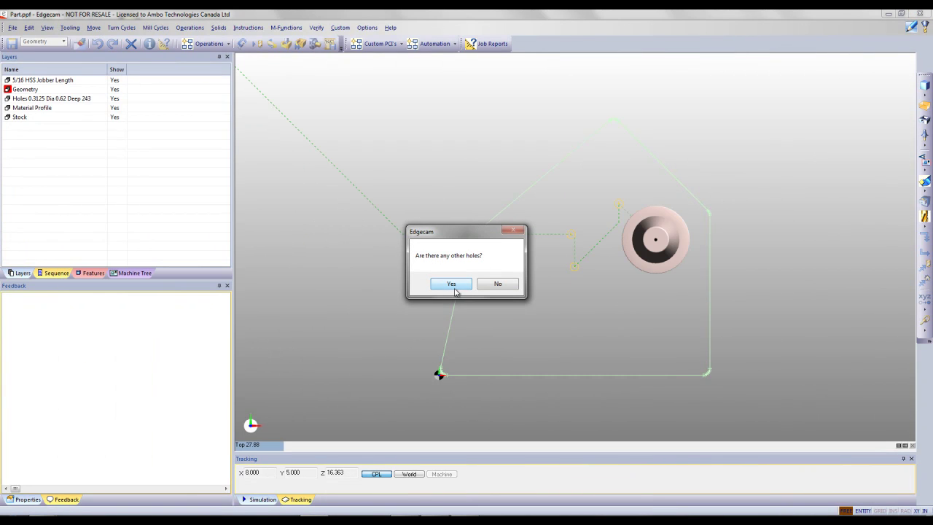
Add another hole group, defined as tapped thru holes with a 1/4-20 thread
{"action": "left_click", "coordinate": [453, 285]}
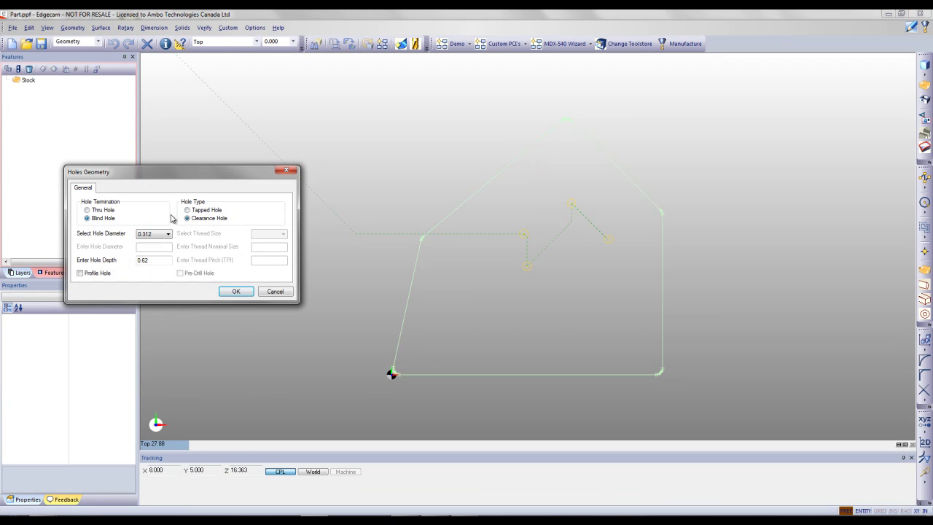
{"action": "left_click", "coordinate": [197, 212]}
{"action": "left_click", "coordinate": [269, 233]}
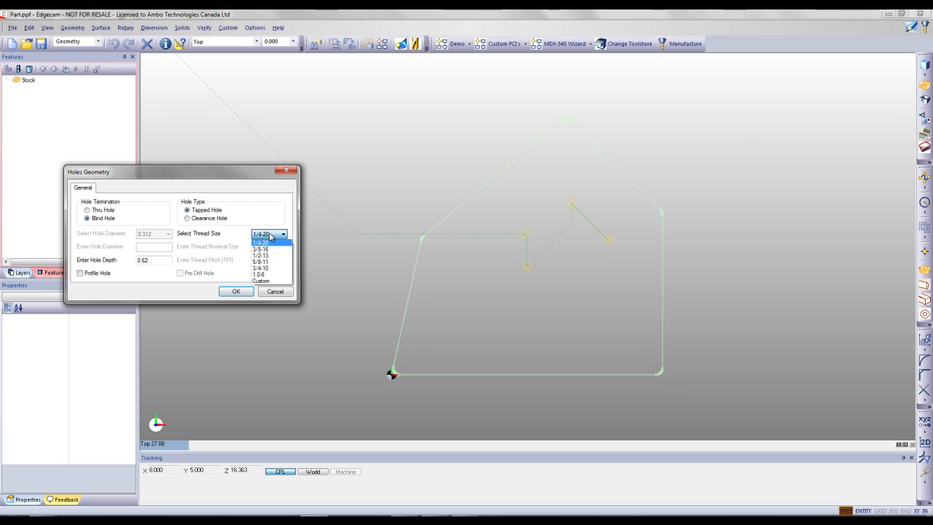
{"action": "left_click", "coordinate": [265, 243]}
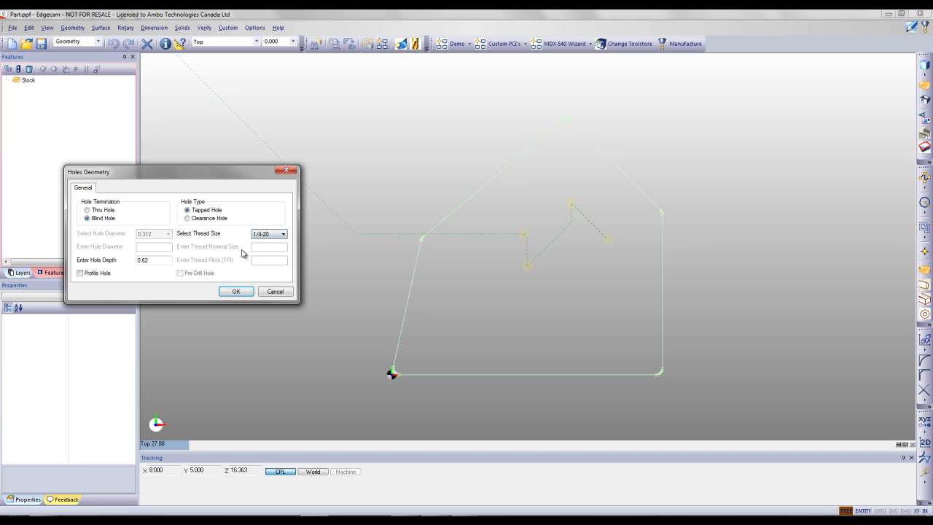
{"action": "left_click", "coordinate": [109, 210]}
{"action": "left_click", "coordinate": [232, 291]}
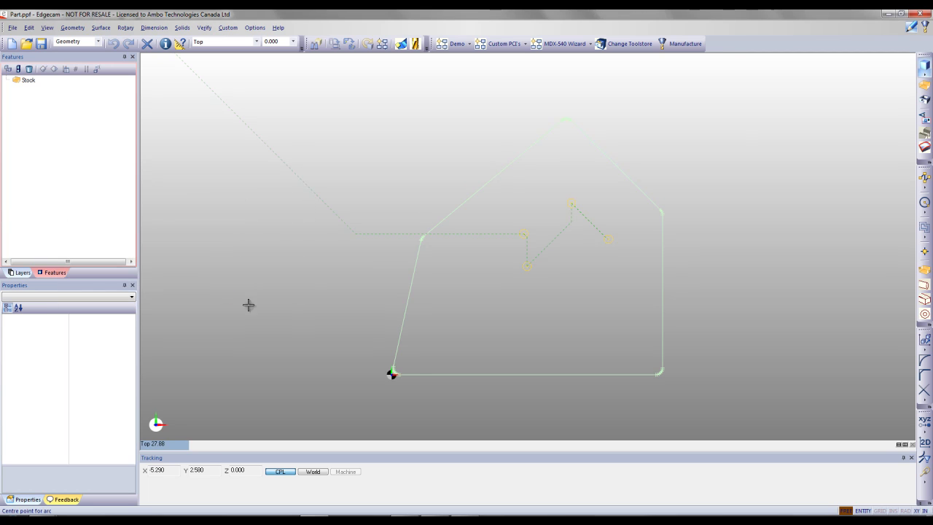
Place two tapped holes freehand just above the profile's lower edge and a third at X9 Y2
{"action": "left_click", "coordinate": [476, 355]}
{"action": "left_click", "coordinate": [533, 357]}
{"action": "type", "text": "X"}
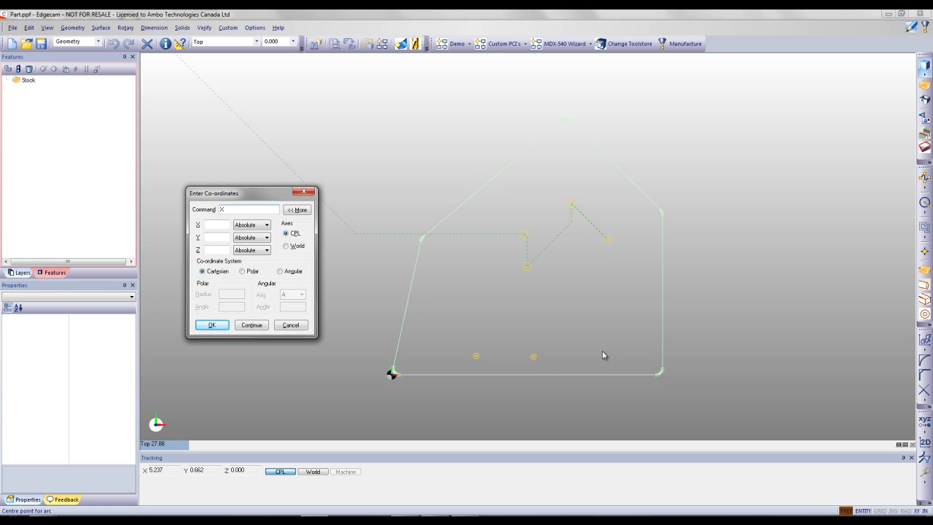
{"action": "type", "text": "9y2"}
{"action": "key", "text": "Return"}
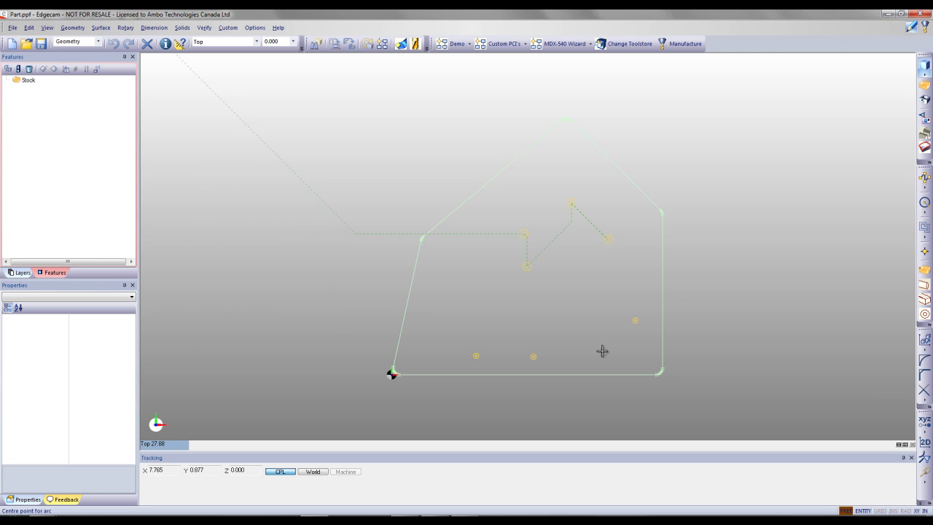
{"action": "right_click", "coordinate": [703, 288]}
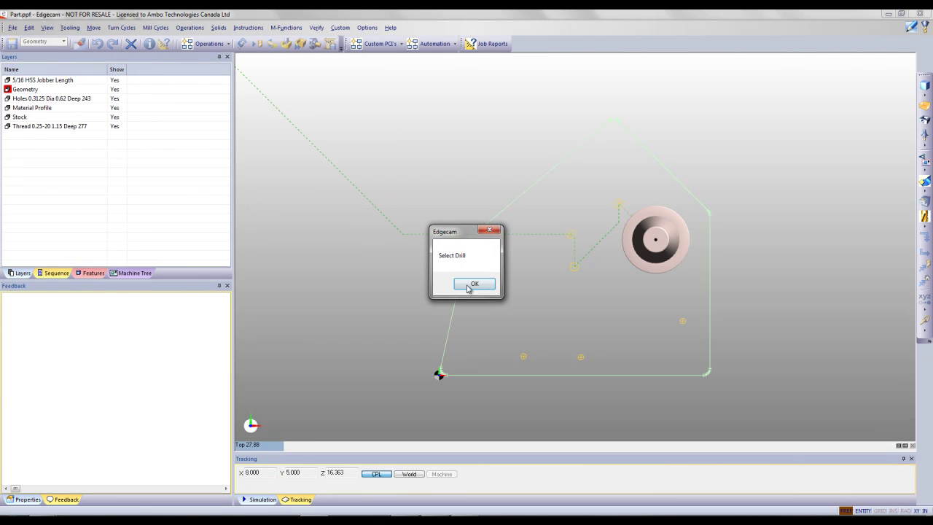
Choose the 13/64 HSS Jobber Length drill from the tool store for the tapped holes
{"action": "left_click", "coordinate": [471, 285]}
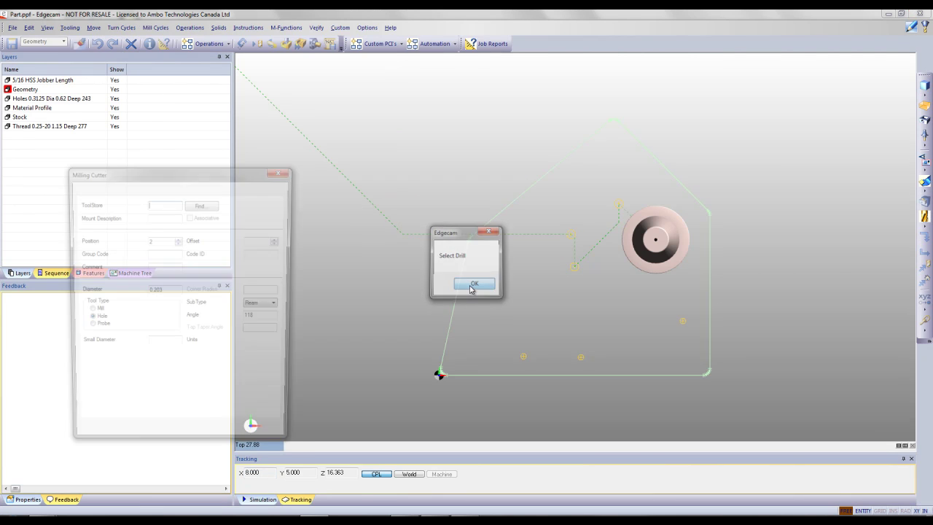
{"action": "double_click", "coordinate": [164, 290]}
{"action": "left_click", "coordinate": [202, 204]}
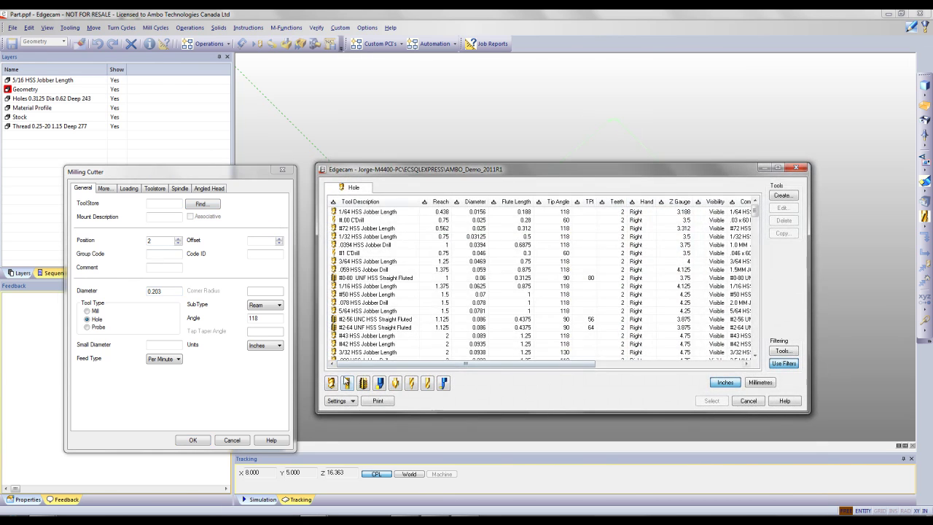
{"action": "left_click_drag", "start_coordinate": [756, 213], "coordinate": [757, 252]}
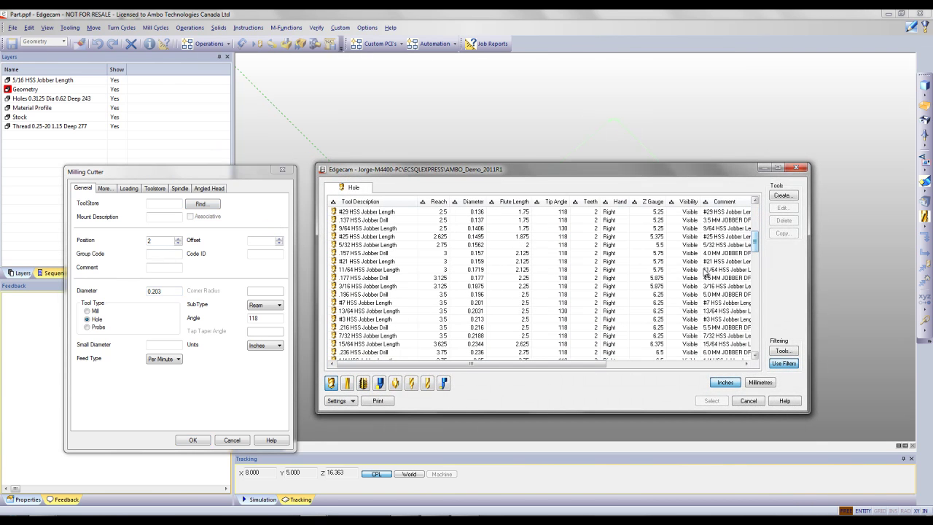
{"action": "left_click", "coordinate": [477, 312]}
{"action": "left_click", "coordinate": [701, 398]}
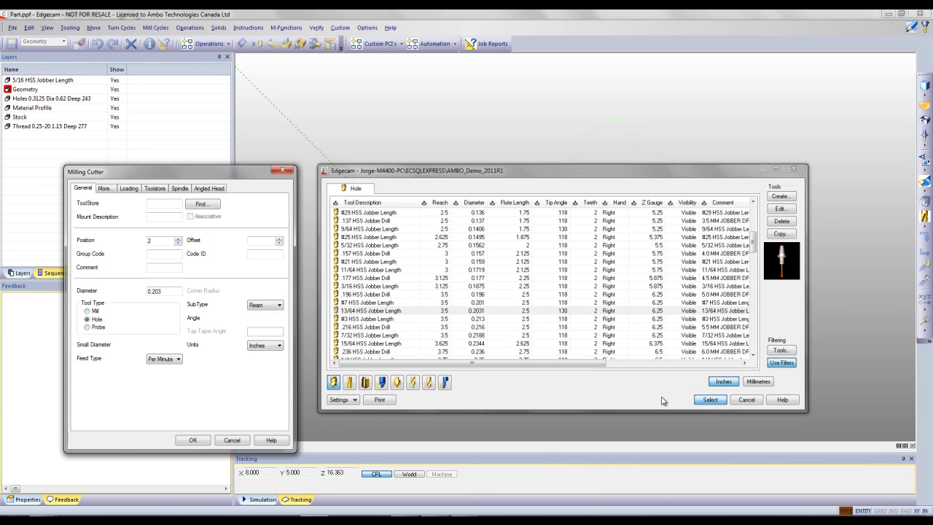
Drill the tapped holes and tap them with the 1/4-20 UNC HSS Straight Fluted tap from the tool store
{"action": "left_click", "coordinate": [200, 440]}
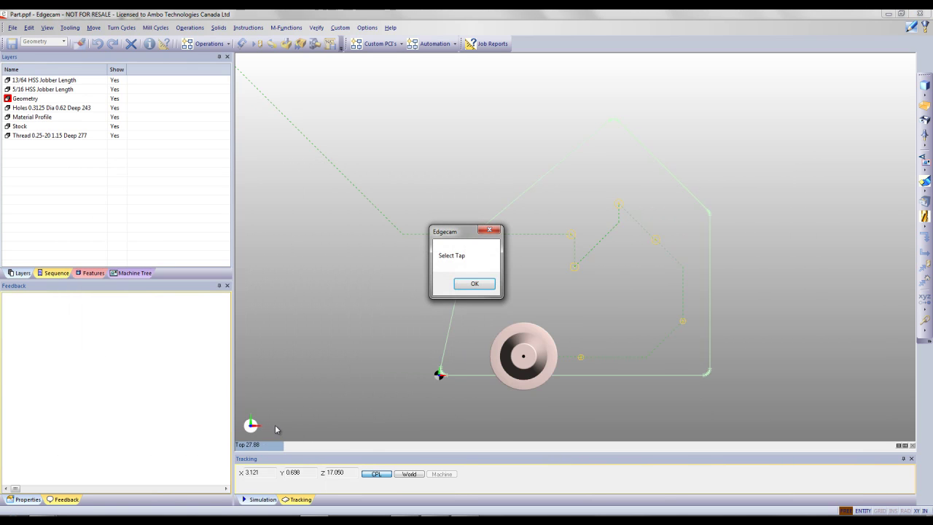
{"action": "left_click", "coordinate": [474, 284]}
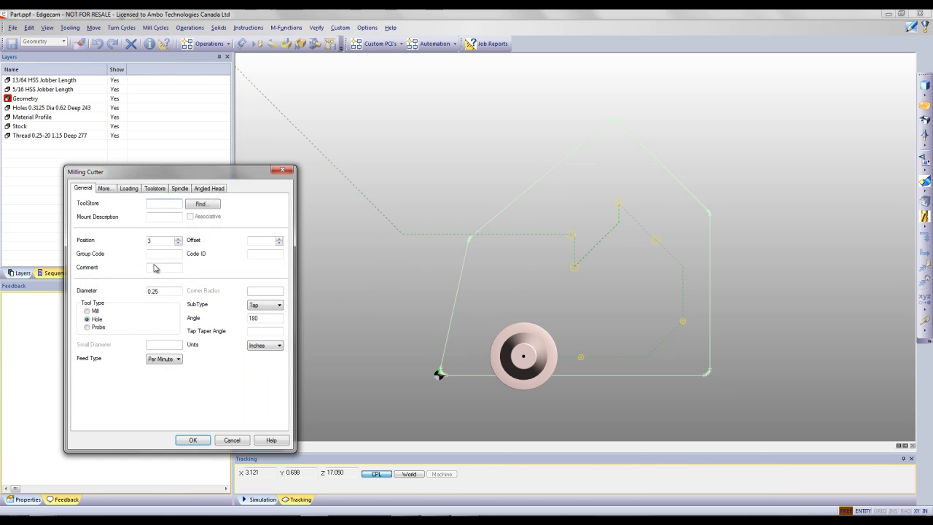
{"action": "left_click", "coordinate": [202, 204]}
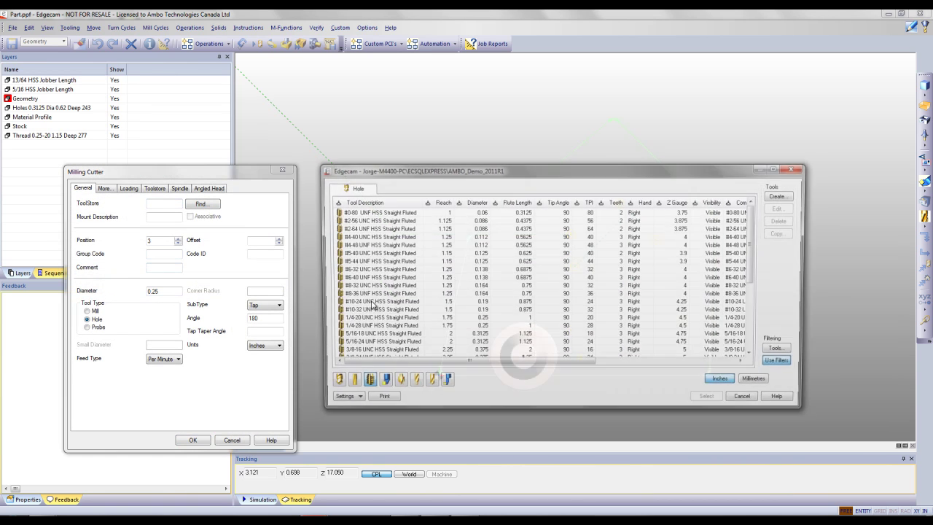
{"action": "left_click", "coordinate": [475, 319]}
{"action": "left_click", "coordinate": [711, 400]}
{"action": "left_click", "coordinate": [193, 440]}
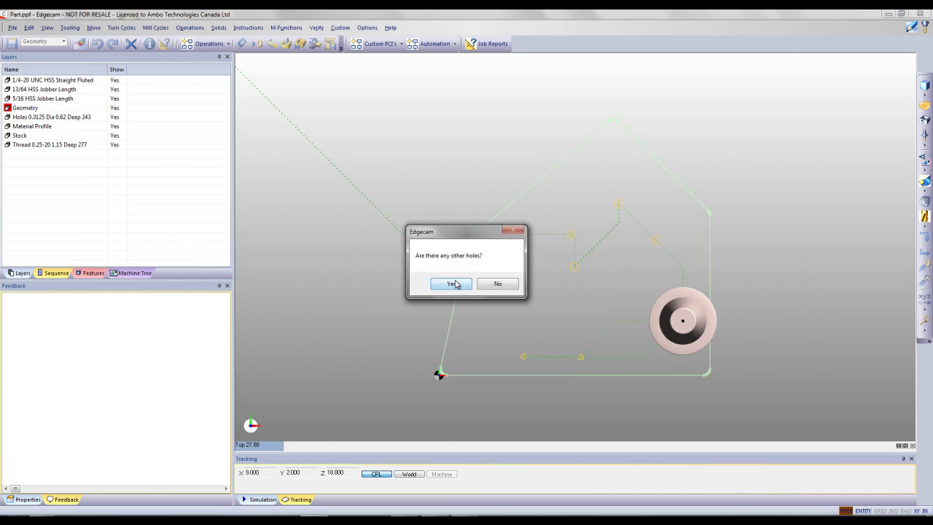
Add a clearance thru hole as a profile hole with a custom 1.25 diameter, placed freehand between the lower tapped holes and the clearance holes
{"action": "left_click", "coordinate": [453, 283]}
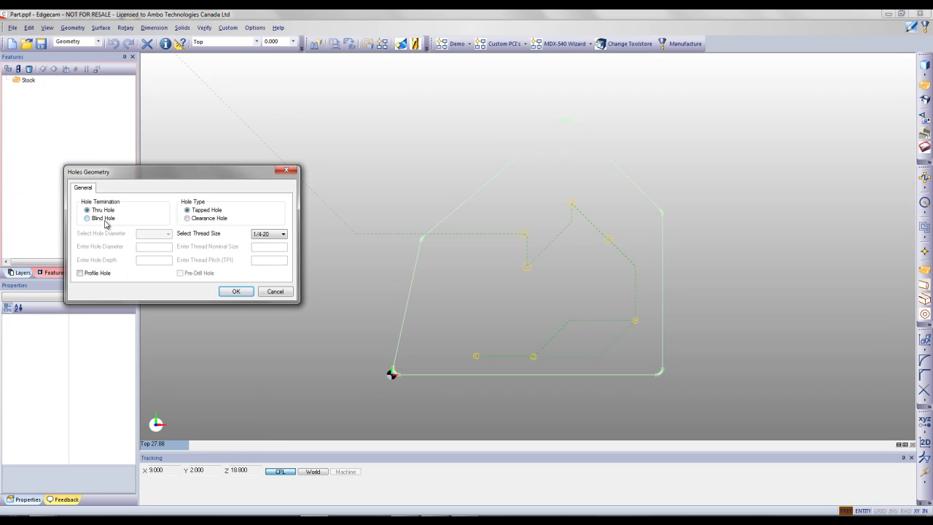
{"action": "left_click", "coordinate": [187, 218]}
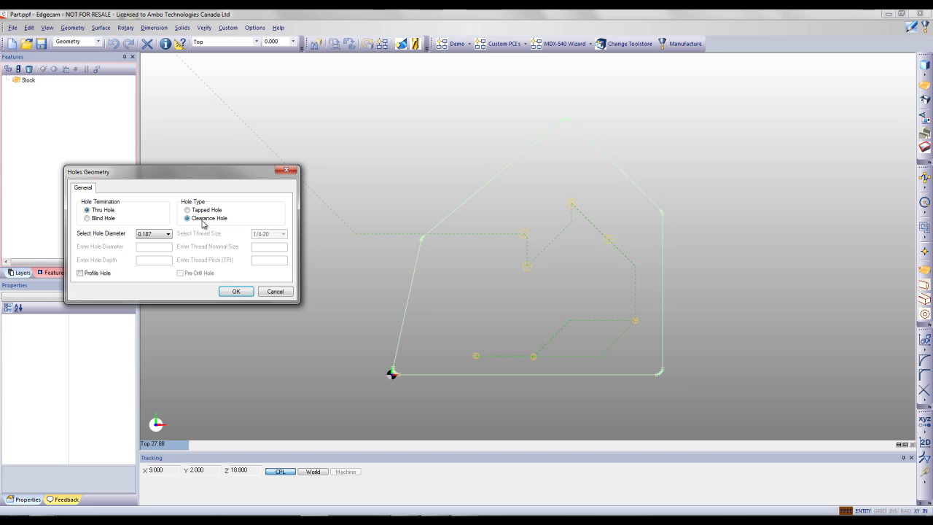
{"action": "left_click", "coordinate": [99, 275]}
{"action": "left_click", "coordinate": [161, 234]}
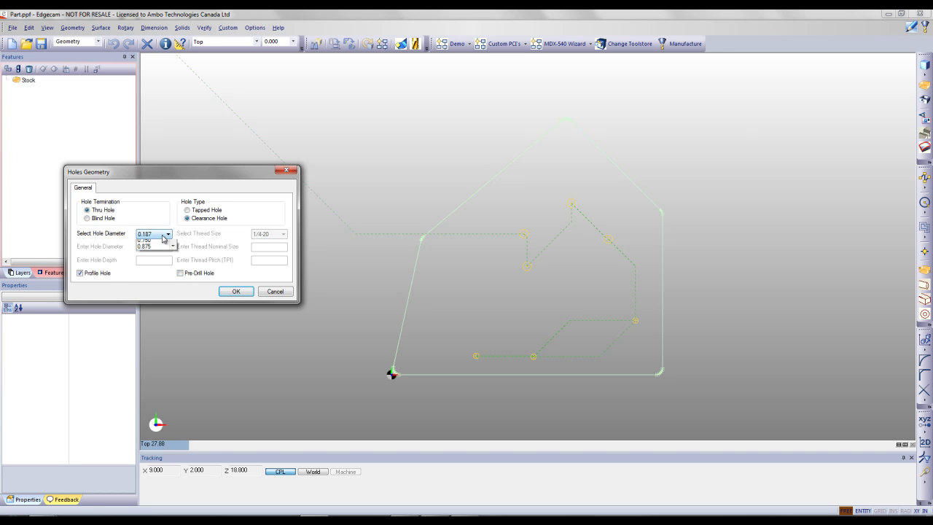
{"action": "scroll", "coordinate": [175, 271], "scroll_direction": "down", "scroll_amount": 3}
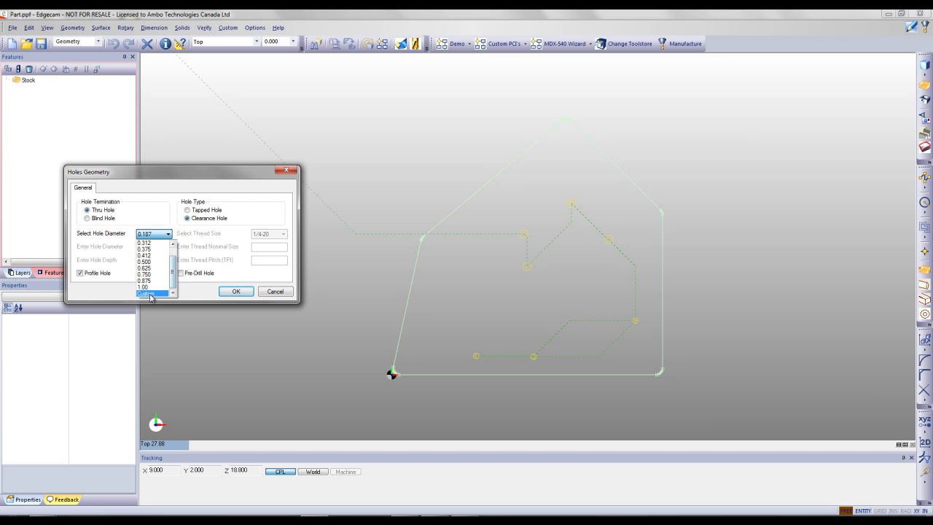
{"action": "left_click", "coordinate": [153, 295]}
{"action": "left_click_drag", "start_coordinate": [155, 246], "coordinate": [126, 250]}
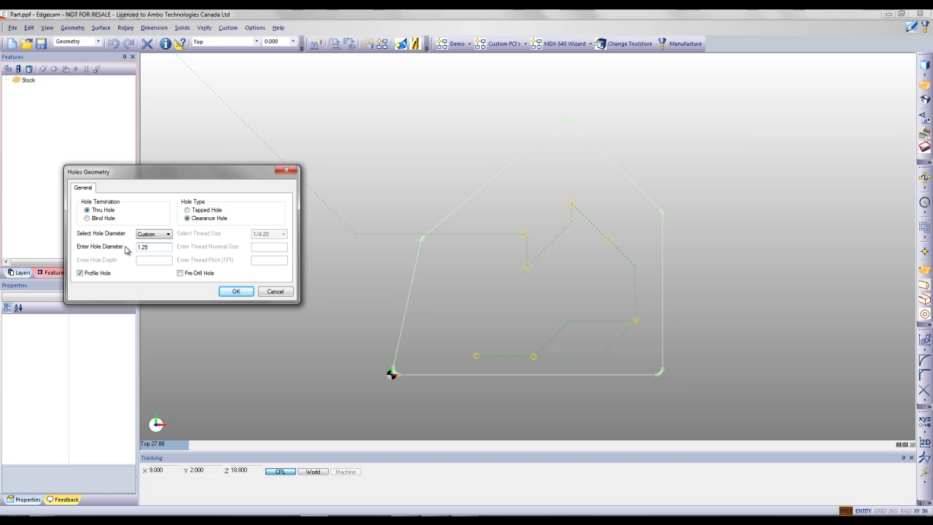
{"action": "key", "text": "Return"}
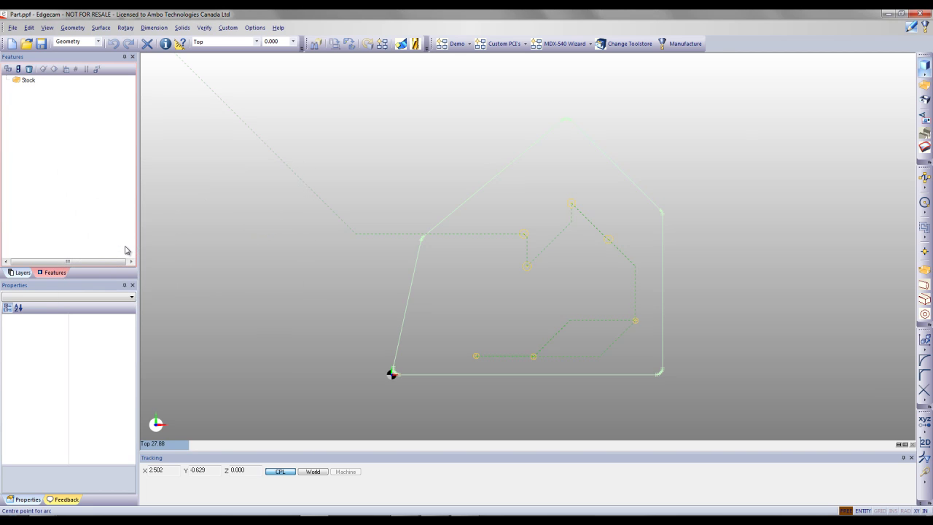
{"action": "left_click", "coordinate": [579, 306]}
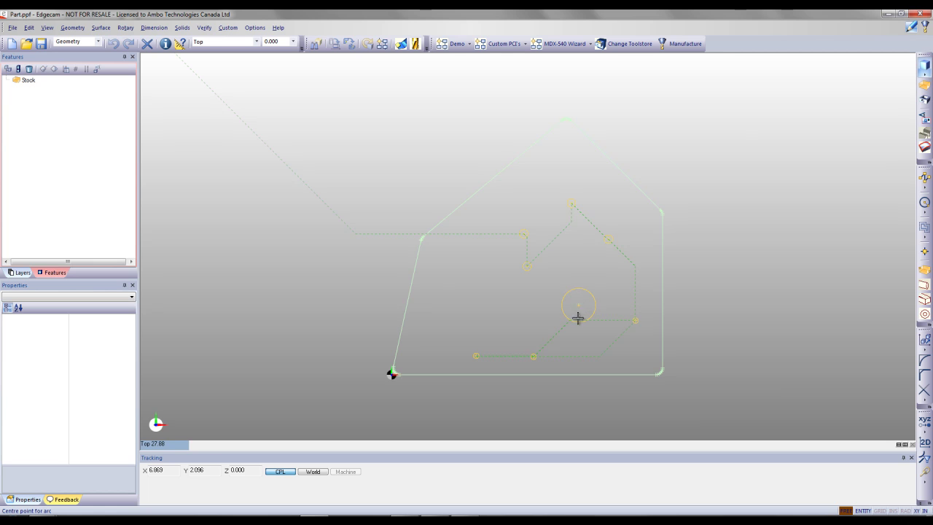
{"action": "right_click", "coordinate": [391, 268]}
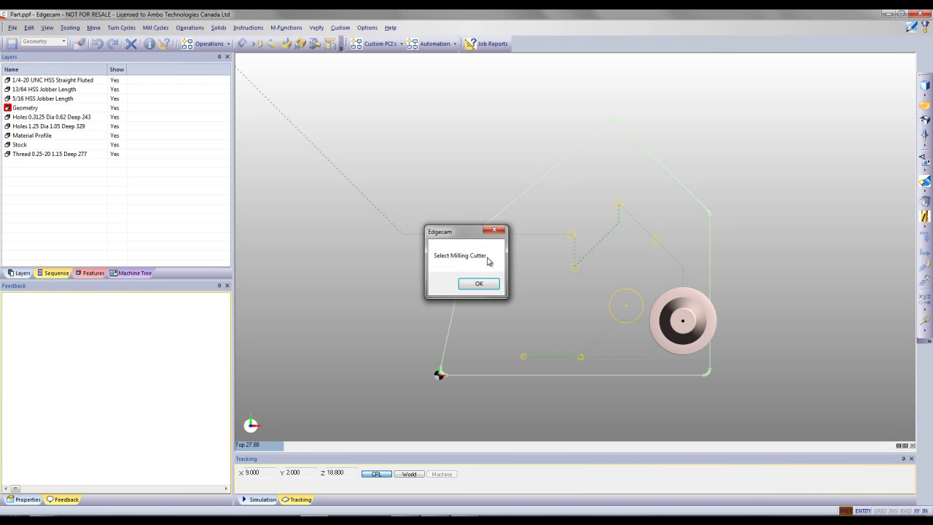
Choose the 1/2 Multi Flute End Mill - LS from the tool store for milling the profile hole
{"action": "left_click", "coordinate": [485, 284]}
{"action": "double_click", "coordinate": [170, 291]}
{"action": "left_click", "coordinate": [209, 205]}
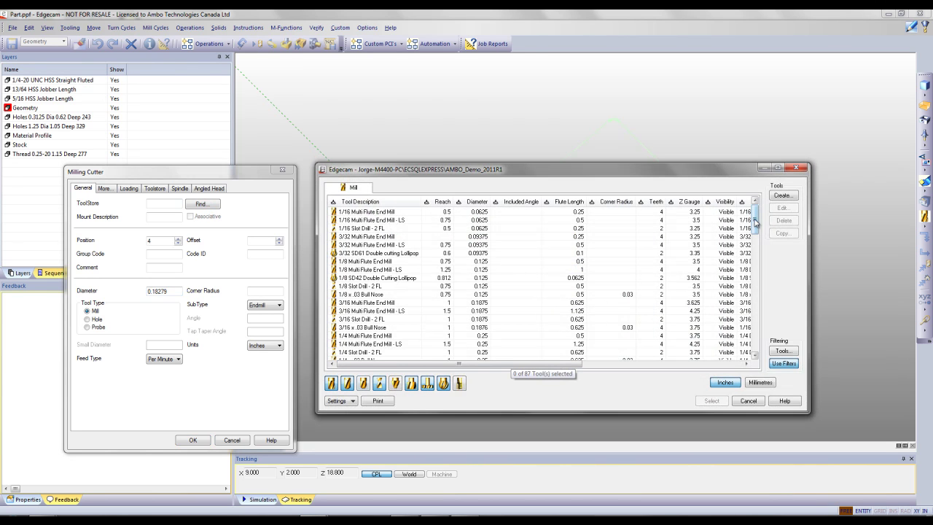
{"action": "left_click_drag", "start_coordinate": [758, 224], "coordinate": [758, 277]}
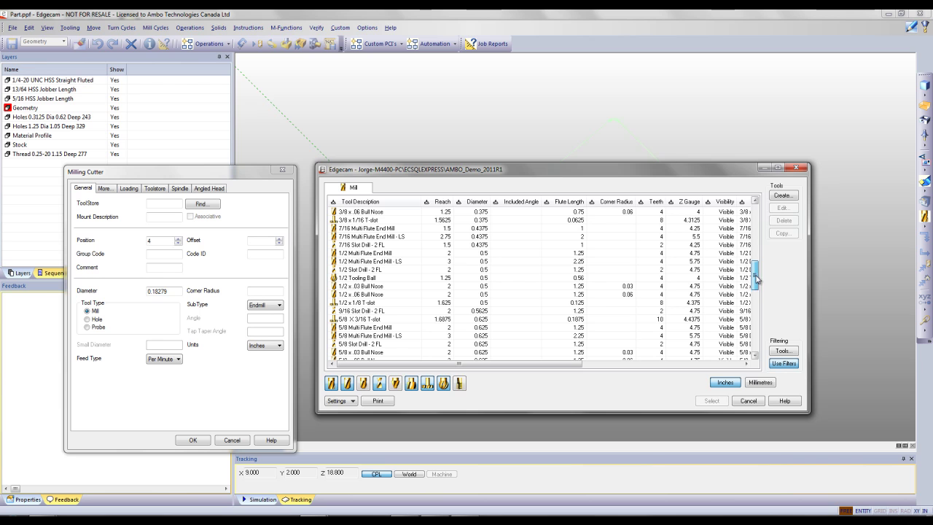
{"action": "left_click", "coordinate": [468, 263]}
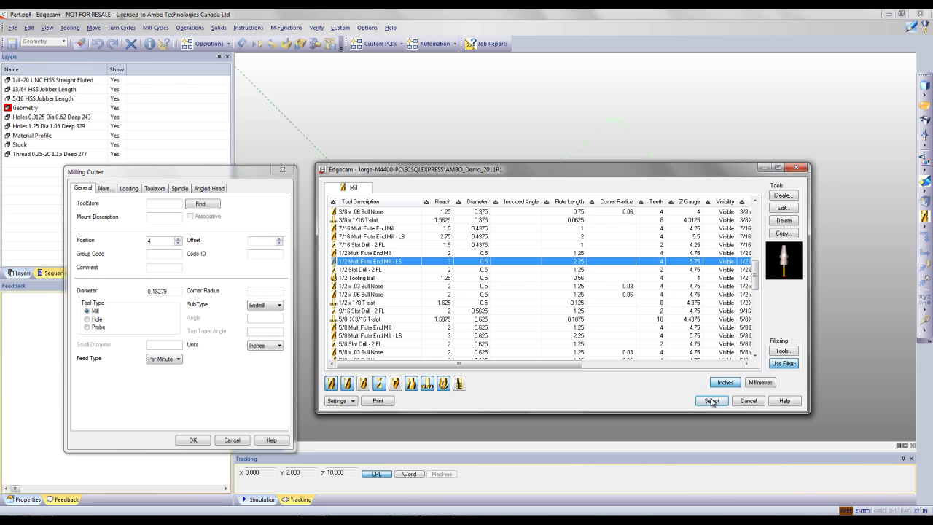
{"action": "left_click", "coordinate": [711, 401]}
{"action": "left_click", "coordinate": [210, 441]}
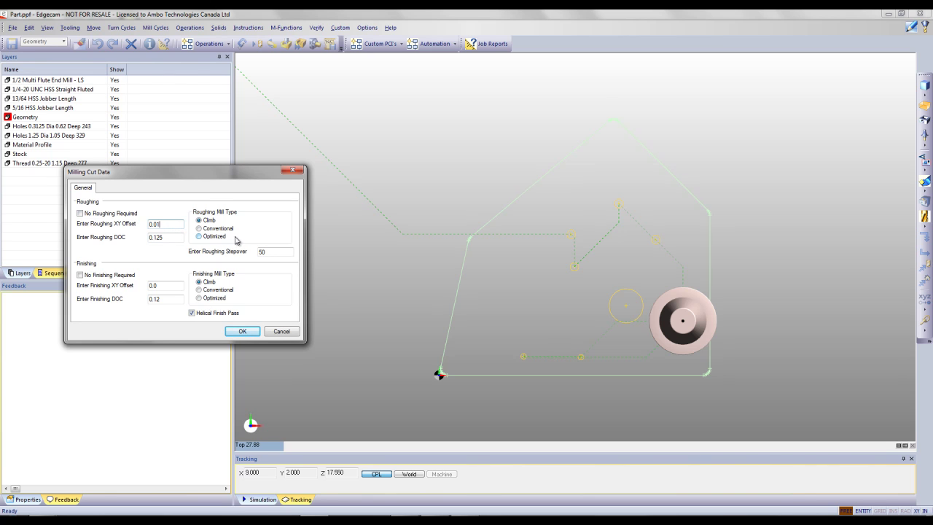
Adjust the roughing and finishing cut data for the profile hole, mill it, and finish adding holes
{"action": "key", "text": "Tab"}
{"action": "key", "text": "BackSpace"}
{"action": "left_click_drag", "start_coordinate": [171, 299], "coordinate": [123, 302]}
{"action": "left_click", "coordinate": [242, 331]}
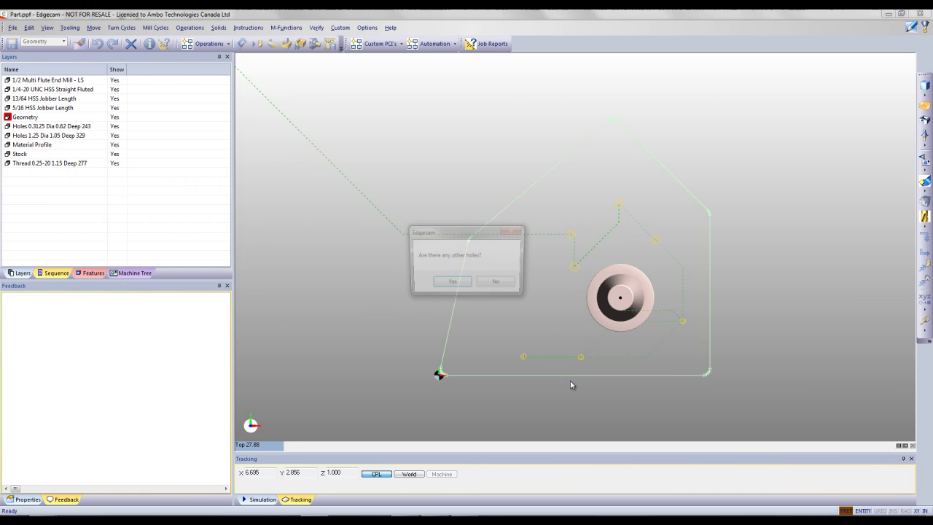
{"action": "left_click", "coordinate": [509, 283]}
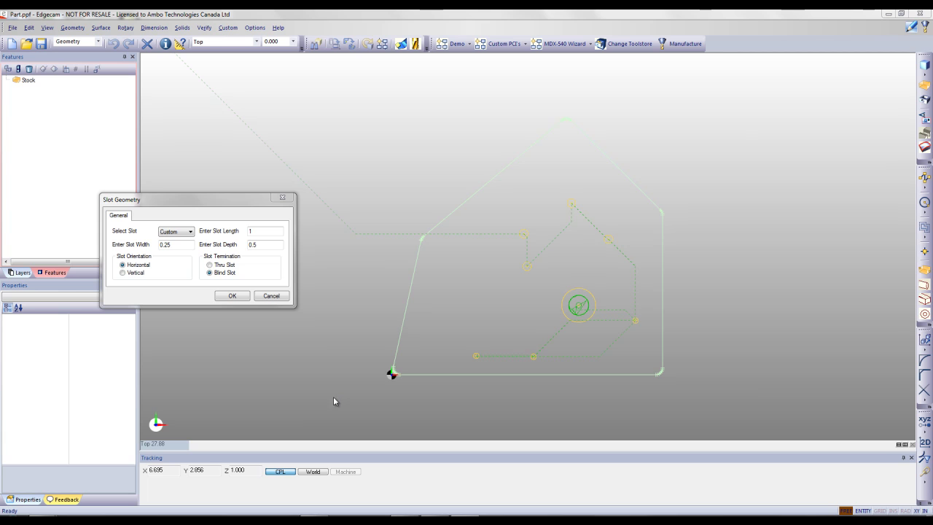
Define a custom slot with length 2, width 0.6 and depth 0.75
{"action": "left_click", "coordinate": [190, 231]}
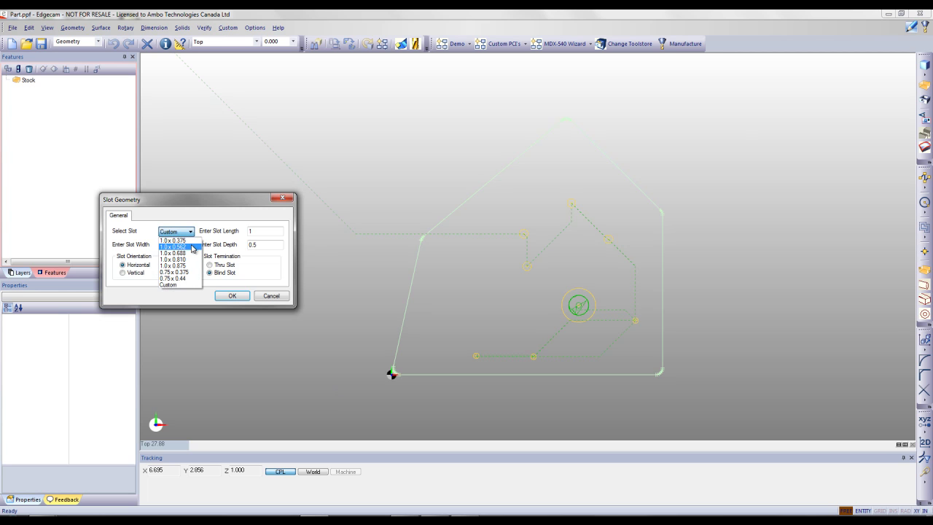
{"action": "left_click", "coordinate": [186, 284]}
{"action": "left_click", "coordinate": [256, 234]}
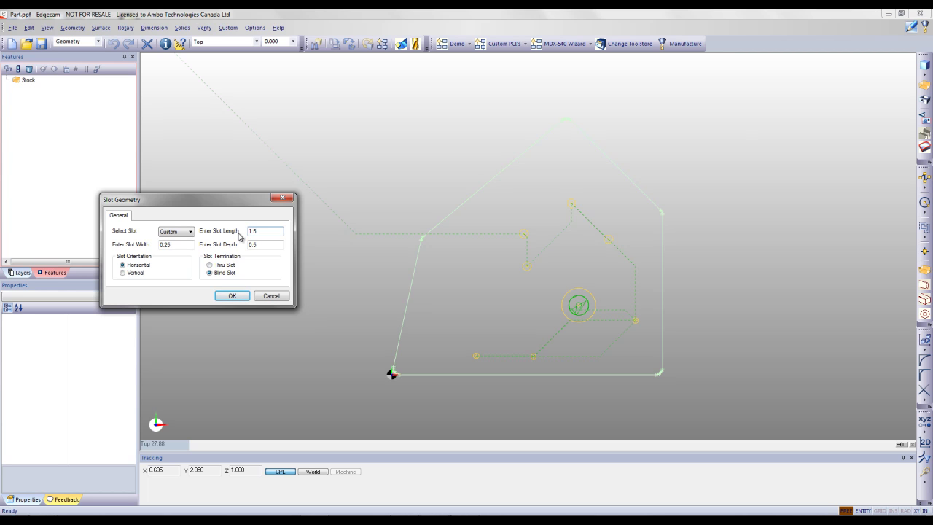
{"action": "left_click_drag", "start_coordinate": [190, 245], "coordinate": [127, 252]}
{"action": "key", "text": "BackSpace"}
{"action": "type", "text": ".6"}
{"action": "left_click", "coordinate": [268, 231]}
{"action": "type", "text": "2"}
Make the slot blind and vertical, and place a single one freehand just inside the profile's vertical right edge
{"action": "left_click", "coordinate": [224, 266]}
{"action": "left_click", "coordinate": [224, 274]}
{"action": "left_click", "coordinate": [136, 274]}
{"action": "left_click", "coordinate": [136, 274]}
{"action": "left_click", "coordinate": [230, 296]}
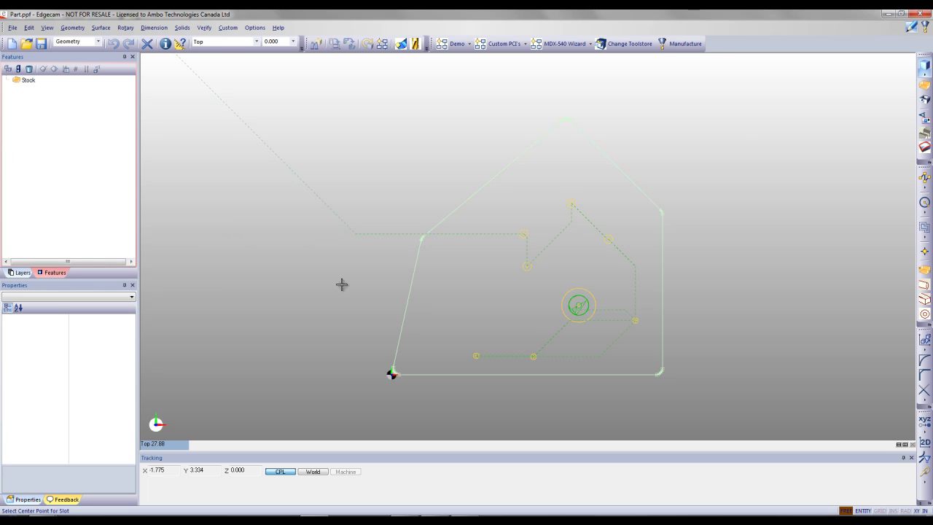
{"action": "left_click", "coordinate": [637, 266]}
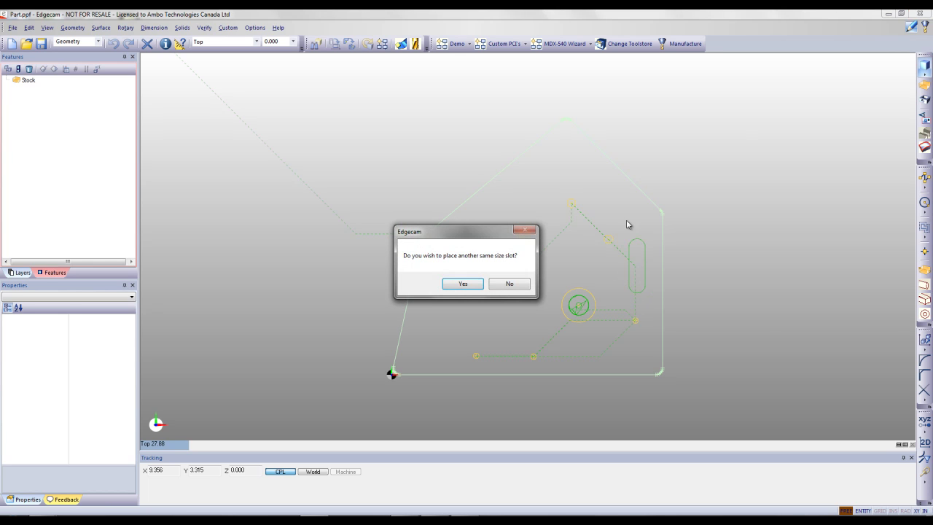
{"action": "left_click", "coordinate": [522, 287]}
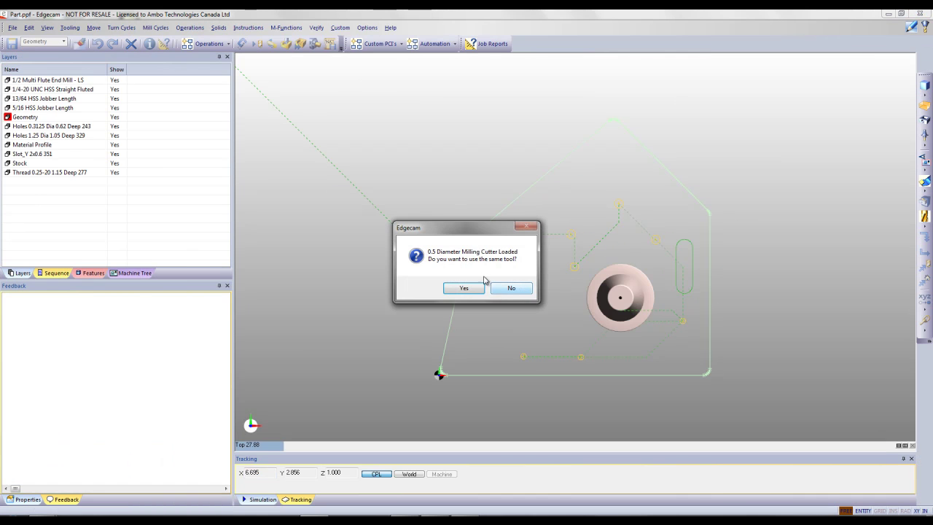
Mill the vertical slot with the same 0.5 cutter, using roughing XY offset 0.02, roughing DOC 0.18 and finishing DOC 0.15
{"action": "left_click", "coordinate": [464, 289]}
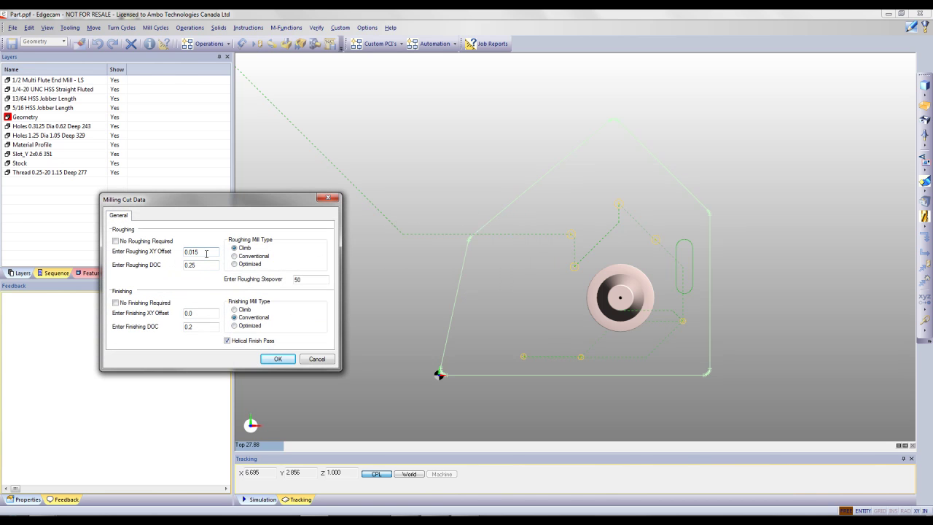
{"action": "key", "text": "BackSpace"}
{"action": "key", "text": "BackSpace"}
{"action": "key", "text": "Tab"}
{"action": "type", "text": "15"}
{"action": "left_click", "coordinate": [278, 359]}
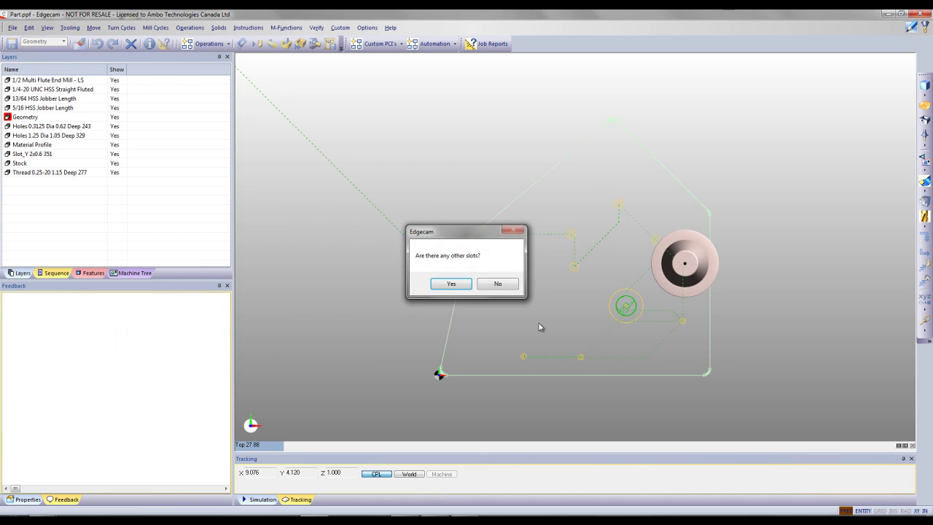
Add a horizontal blind slot of length 1, width 0.6 and depth 0.25, placed freehand near the profile's lower right corner
{"action": "left_click", "coordinate": [456, 285]}
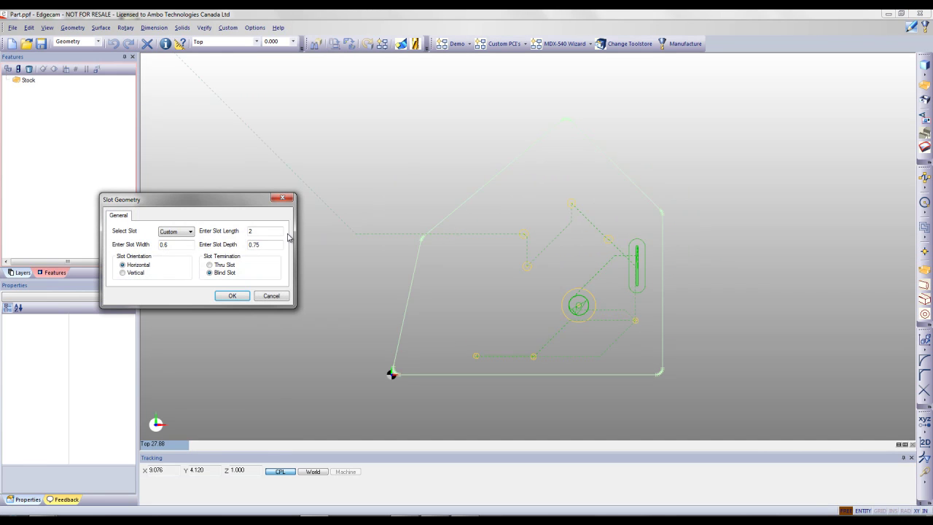
{"action": "double_click", "coordinate": [264, 231]}
{"action": "key", "text": "Tab"}
{"action": "left_click", "coordinate": [233, 297]}
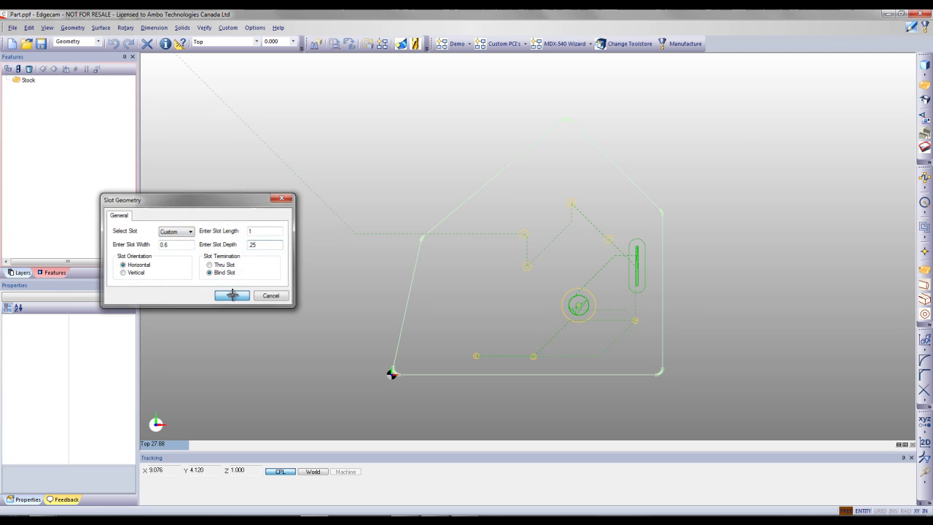
{"action": "left_click", "coordinate": [603, 352]}
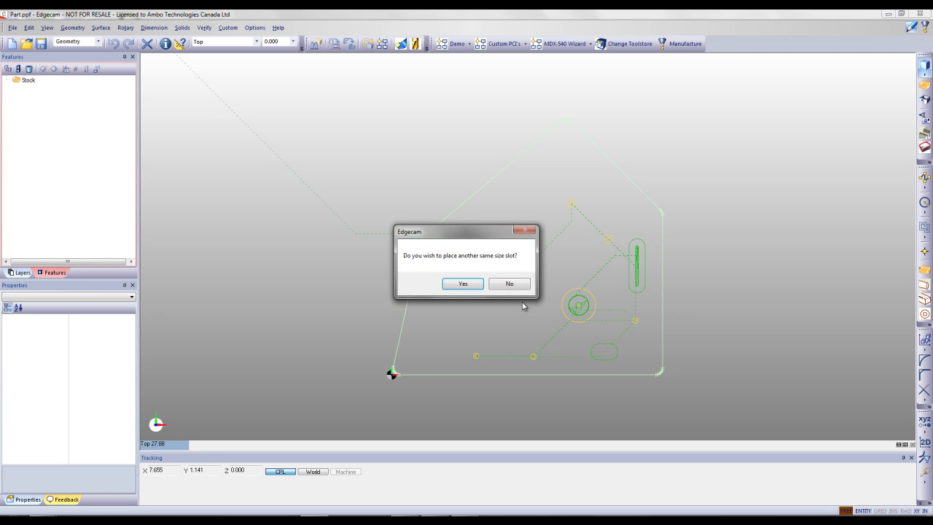
{"action": "left_click", "coordinate": [518, 285]}
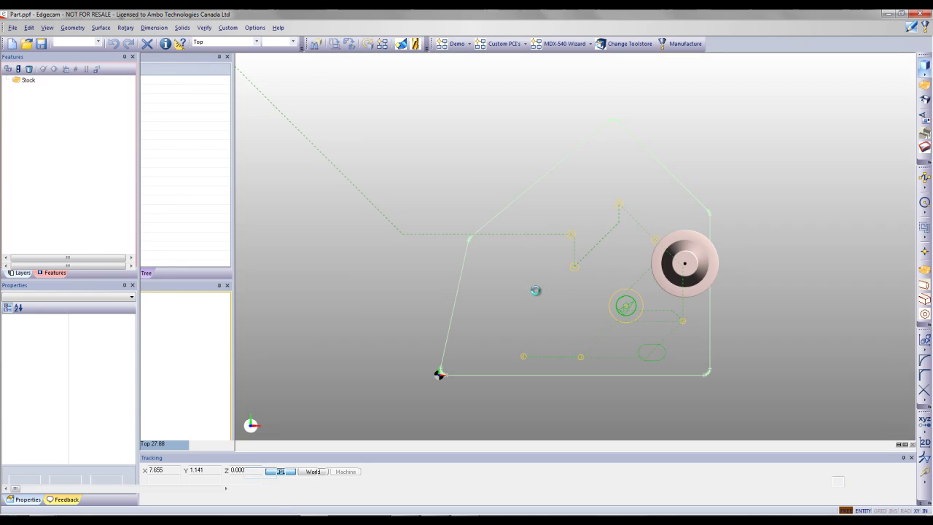
Mill the horizontal slot with the same cutter, with no finishing and a roughing XY offset of 0
{"action": "left_click", "coordinate": [468, 289]}
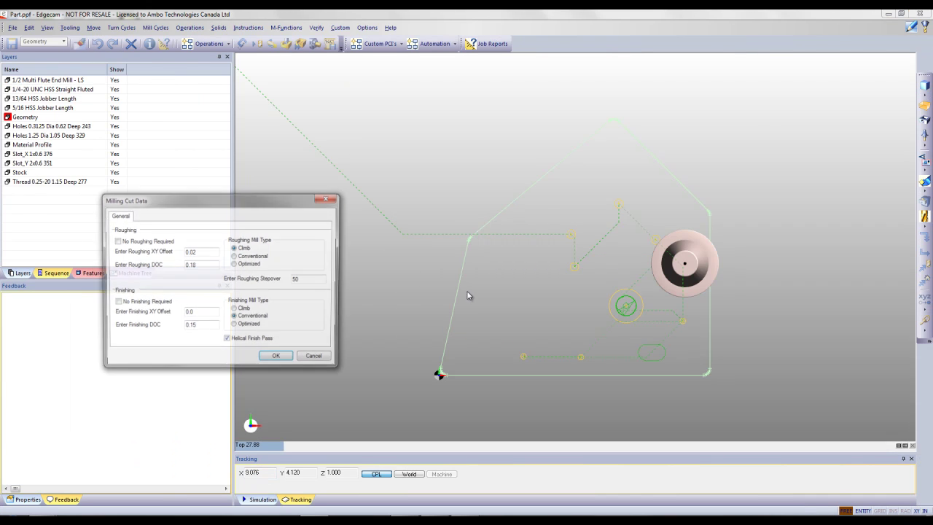
{"action": "left_click", "coordinate": [130, 306]}
{"action": "double_click", "coordinate": [200, 251]}
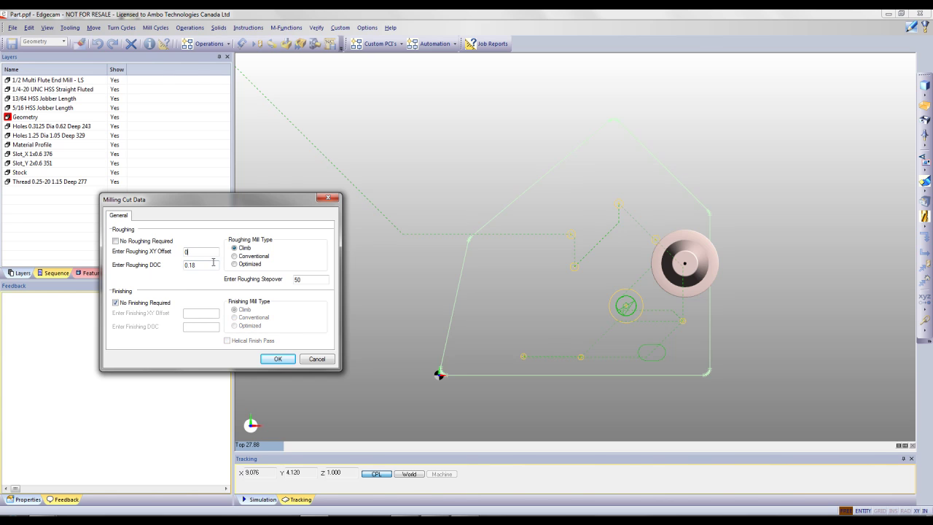
{"action": "left_click", "coordinate": [290, 358]}
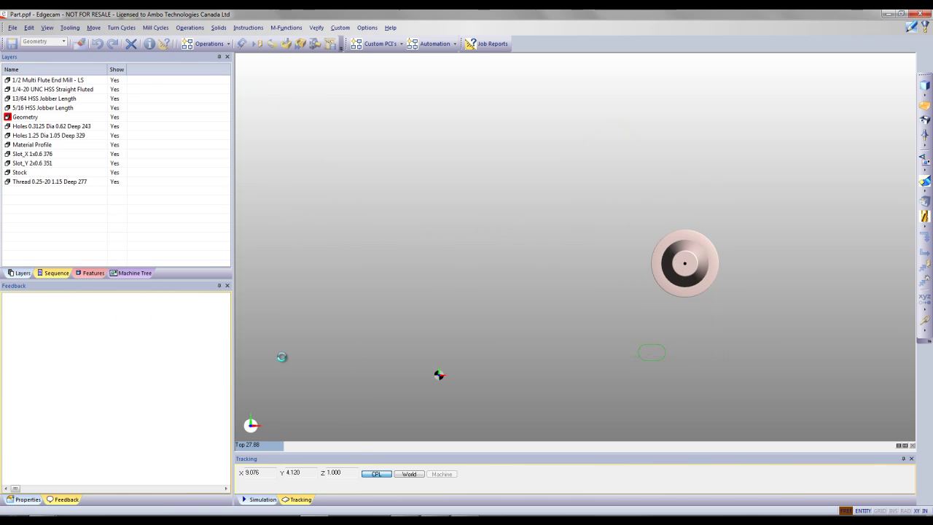
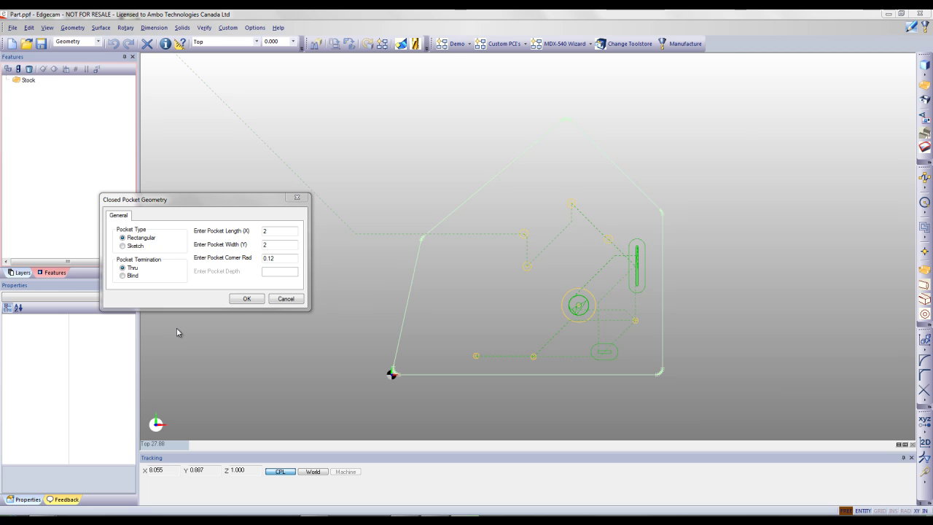
Define a rectangular through closed pocket with a corner radius of 0.25, entering its length and width
{"action": "left_click", "coordinate": [130, 246]}
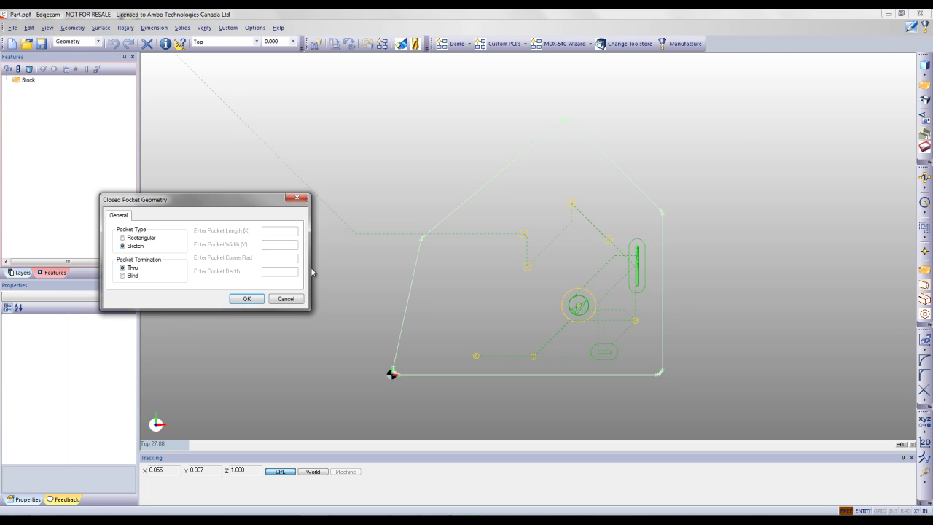
{"action": "left_click", "coordinate": [124, 275]}
{"action": "left_click", "coordinate": [133, 268]}
{"action": "left_click", "coordinate": [131, 277]}
{"action": "left_click", "coordinate": [134, 268]}
{"action": "left_click", "coordinate": [143, 239]}
{"action": "double_click", "coordinate": [271, 258]}
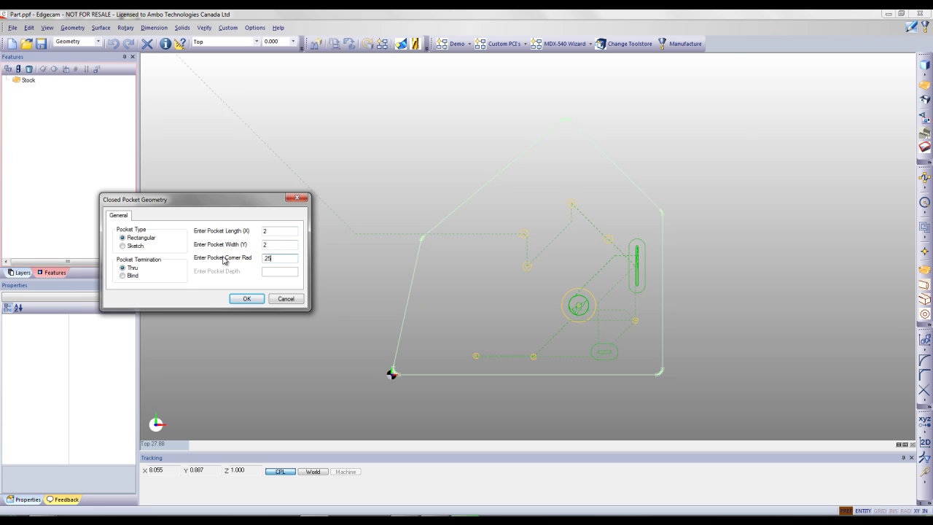
{"action": "double_click", "coordinate": [275, 233]}
{"action": "double_click", "coordinate": [268, 243]}
{"action": "left_click", "coordinate": [247, 299]}
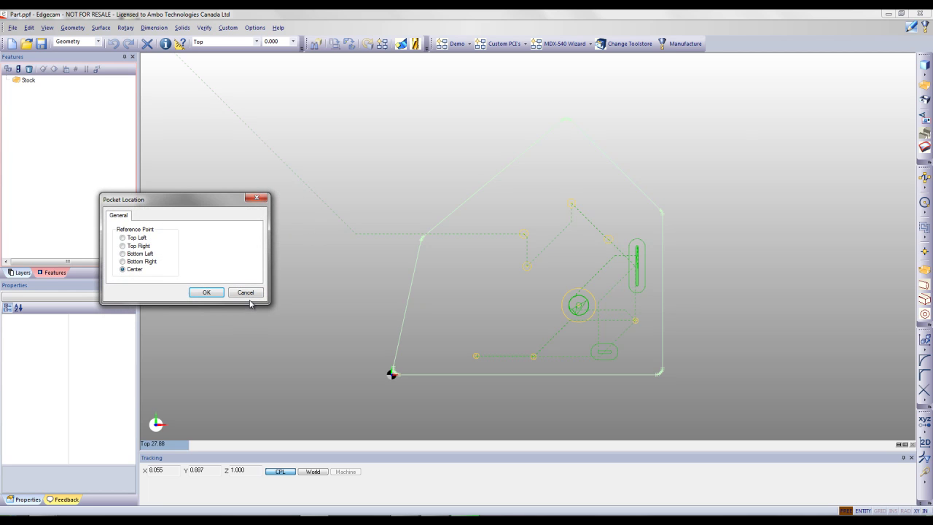
Place a single closed pocket by its center reference point, freehand in the lower left area of the profile
{"action": "left_click", "coordinate": [142, 248]}
{"action": "left_click", "coordinate": [143, 254]}
{"action": "left_click", "coordinate": [137, 269]}
{"action": "left_click", "coordinate": [208, 292]}
{"action": "left_click", "coordinate": [486, 311]}
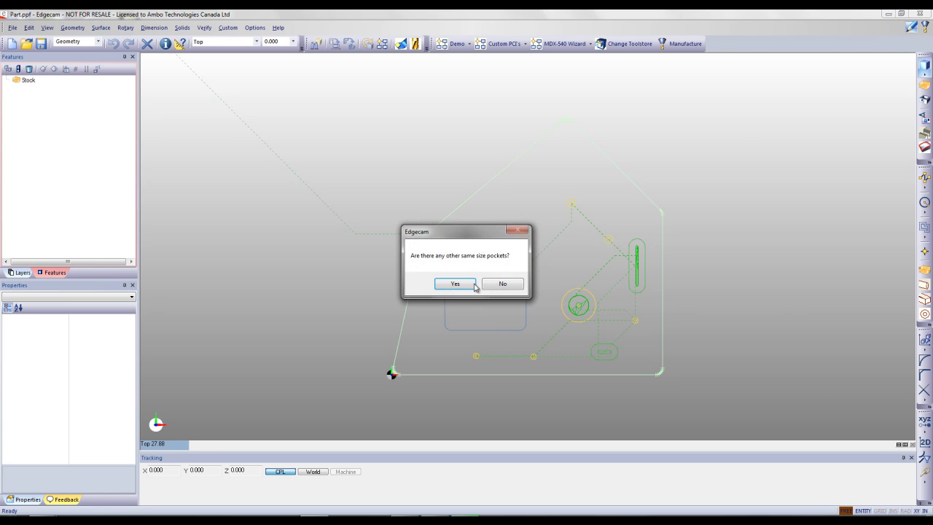
{"action": "left_click", "coordinate": [500, 284]}
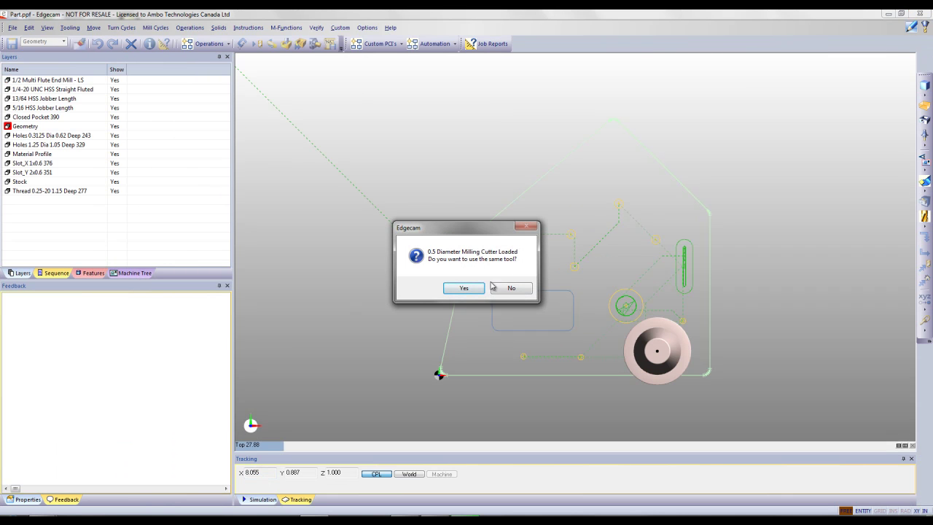
Replace the loaded 0.5 cutter with the 3/8 Multi Flute End Mill - LS from the toolstore for the closed pocket
{"action": "left_click", "coordinate": [522, 290]}
{"action": "left_click", "coordinate": [486, 285]}
{"action": "left_click", "coordinate": [238, 231]}
{"action": "left_click", "coordinate": [482, 326]}
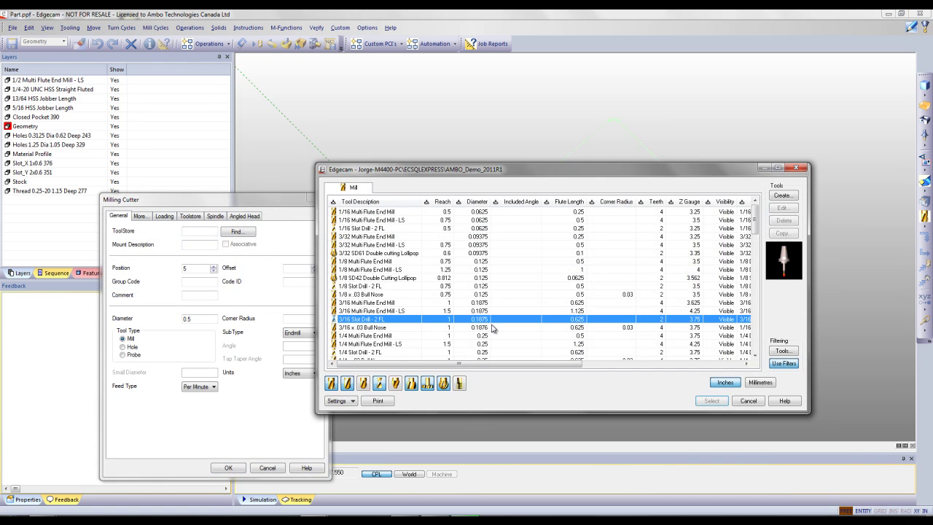
{"action": "scroll", "coordinate": [485, 332], "scroll_direction": "down", "scroll_amount": 6}
{"action": "scroll", "coordinate": [485, 334], "scroll_direction": "down", "scroll_amount": 3}
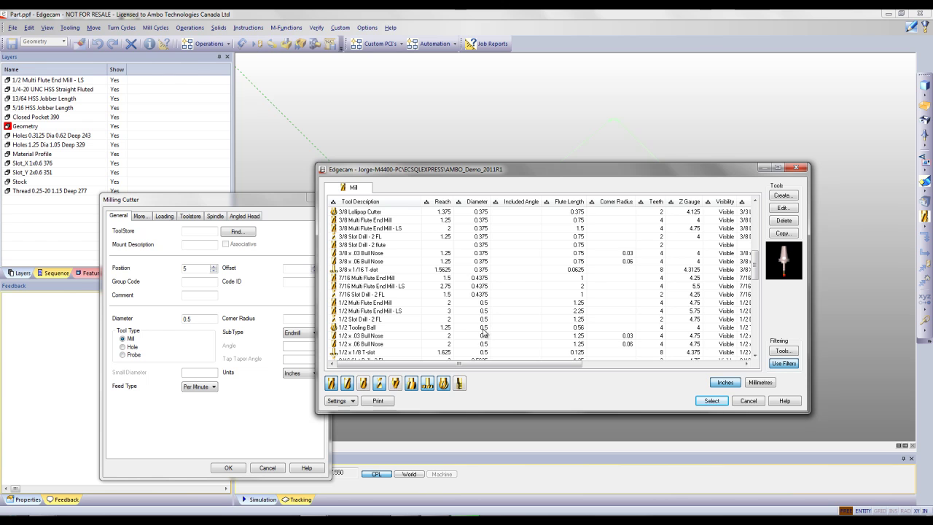
{"action": "scroll", "coordinate": [484, 303], "scroll_direction": "up", "scroll_amount": 1}
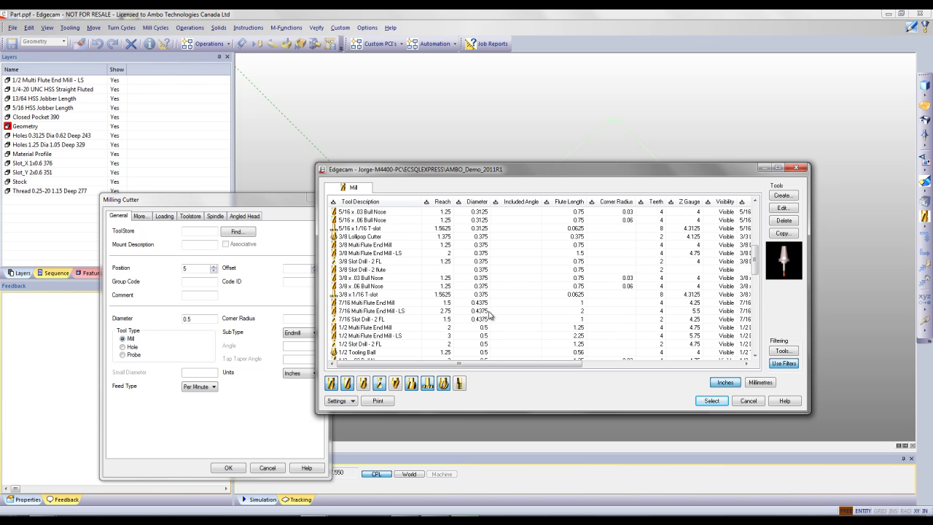
{"action": "left_click", "coordinate": [482, 261]}
{"action": "left_click", "coordinate": [481, 253]}
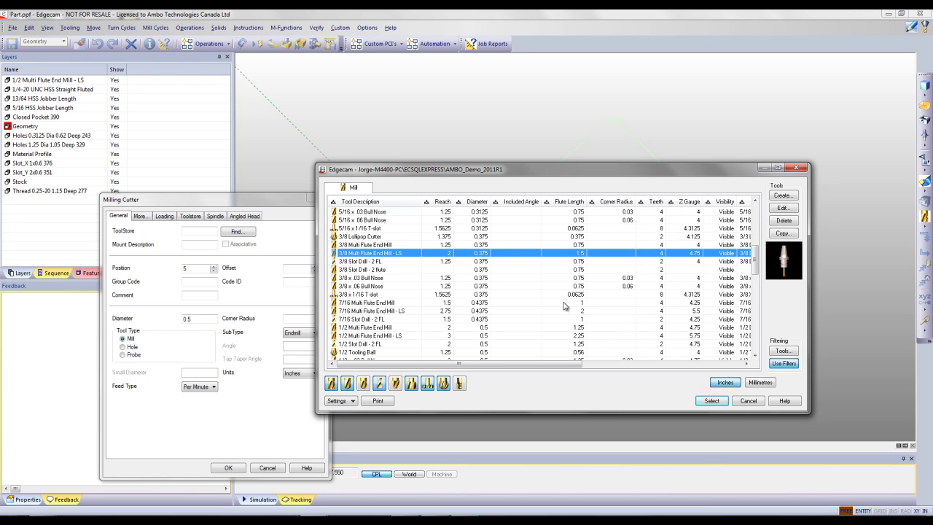
{"action": "left_click", "coordinate": [710, 401]}
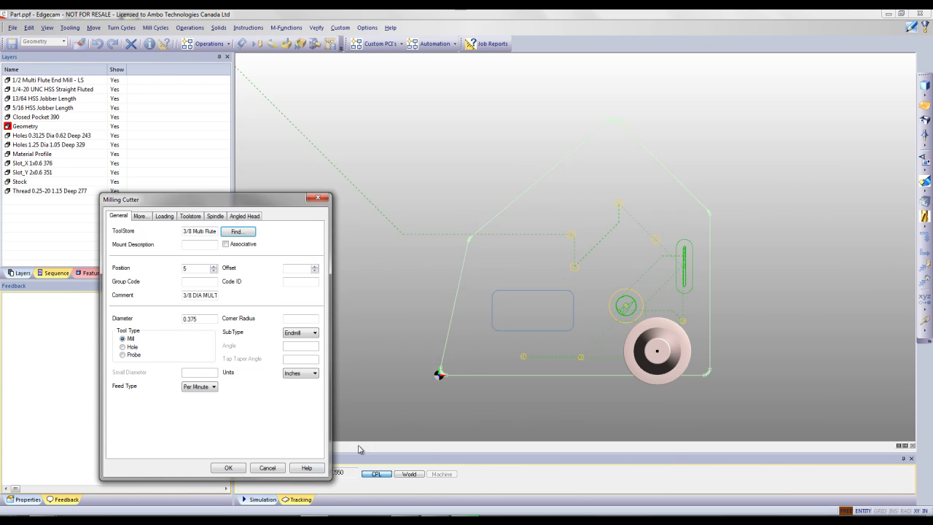
{"action": "left_click", "coordinate": [232, 467]}
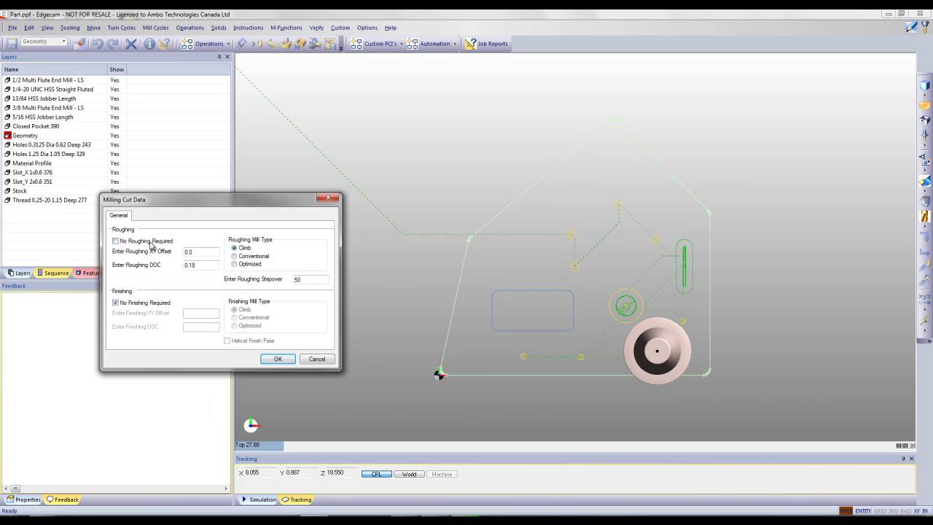
Mill the closed pocket with finishing enabled, roughing XY offset 0.1, roughing DOC 0.12 and finishing DOC 0.1, adding no further closed pockets
{"action": "left_click", "coordinate": [146, 304]}
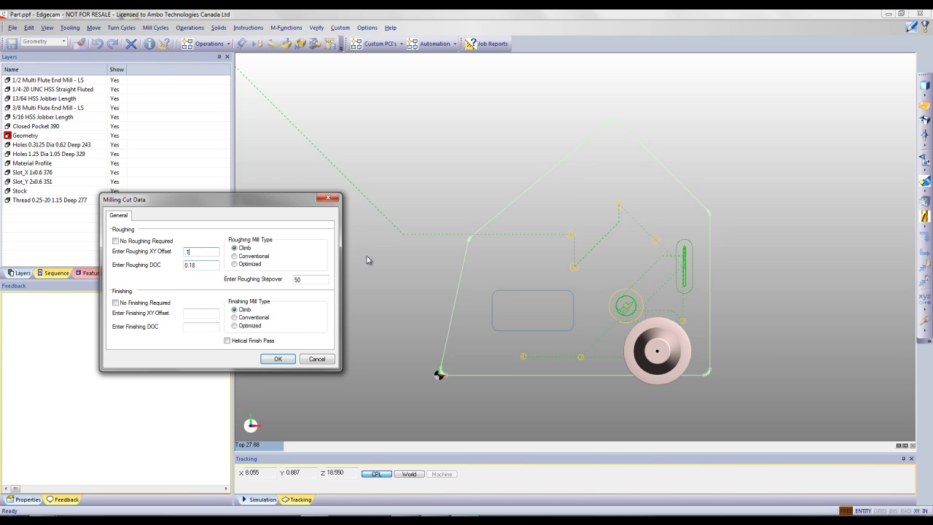
{"action": "left_click", "coordinate": [207, 267]}
{"action": "key", "text": "BackSpace"}
{"action": "type", "text": "2"}
{"action": "left_click", "coordinate": [202, 328]}
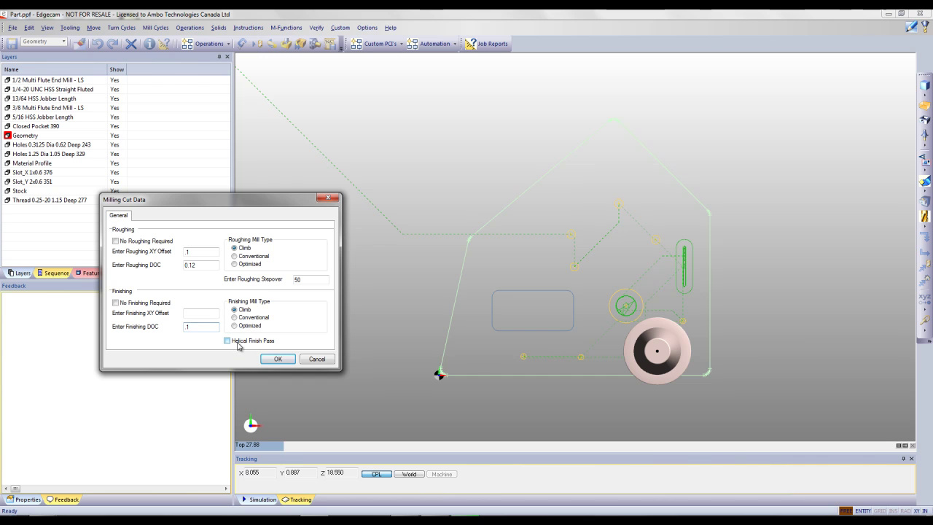
{"action": "left_click", "coordinate": [276, 362]}
{"action": "left_click", "coordinate": [278, 359]}
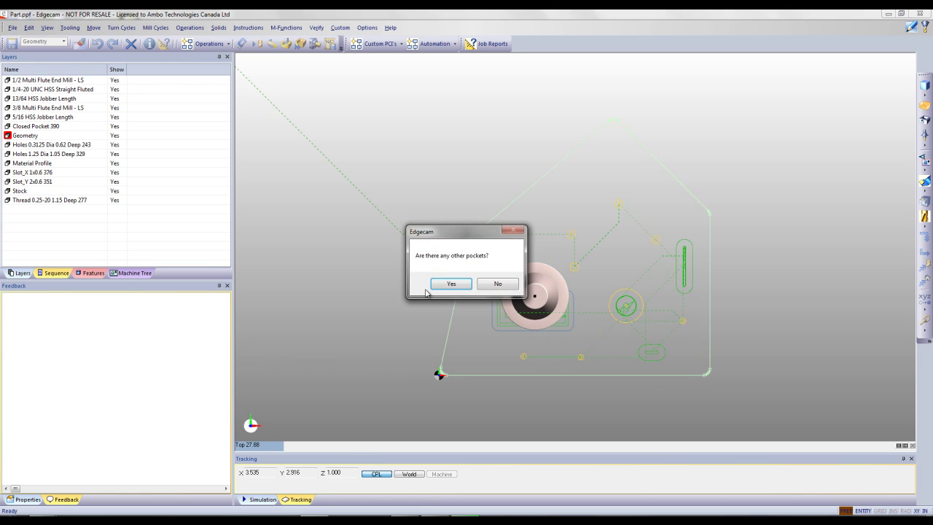
{"action": "left_click", "coordinate": [498, 284]}
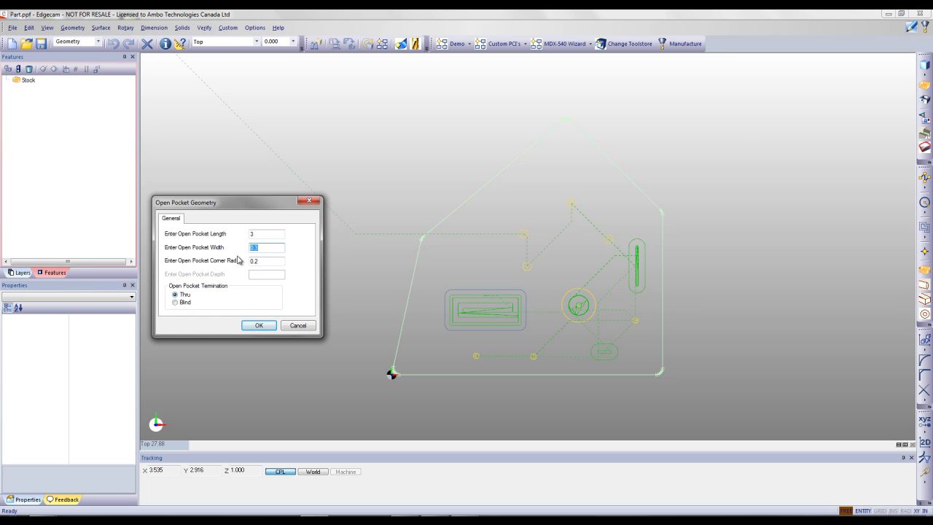
Define a through open pocket of length 3, width 0.5 and corner radius 0.125
{"action": "type", "text": ".5"}
{"action": "double_click", "coordinate": [267, 260]}
{"action": "left_click", "coordinate": [258, 325]}
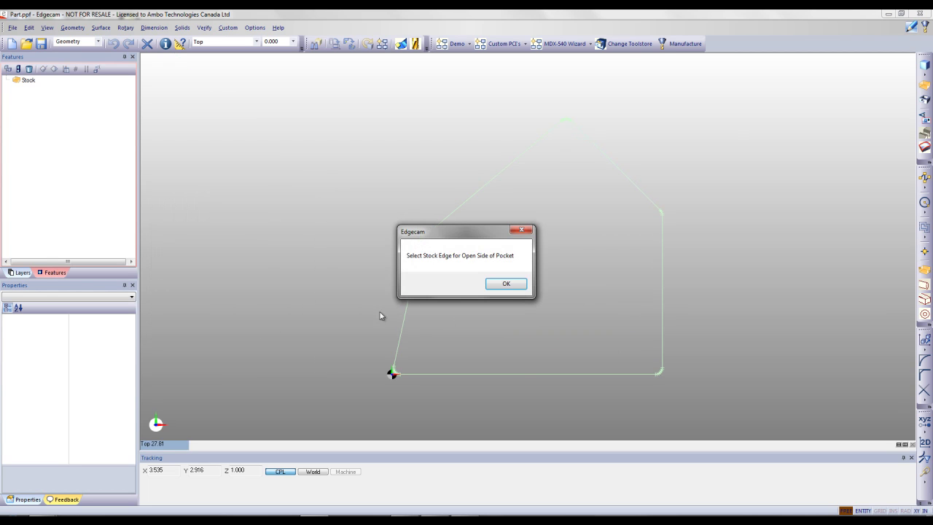
Place a single open pocket by its middle, digitized along Y near the center of the profile's upper left sloped edge
{"action": "left_click", "coordinate": [506, 283]}
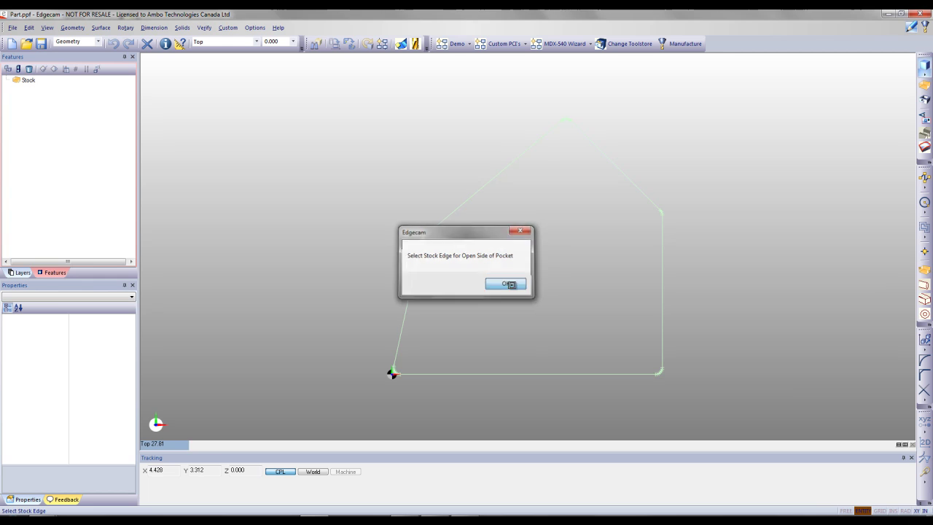
{"action": "left_click", "coordinate": [497, 175]}
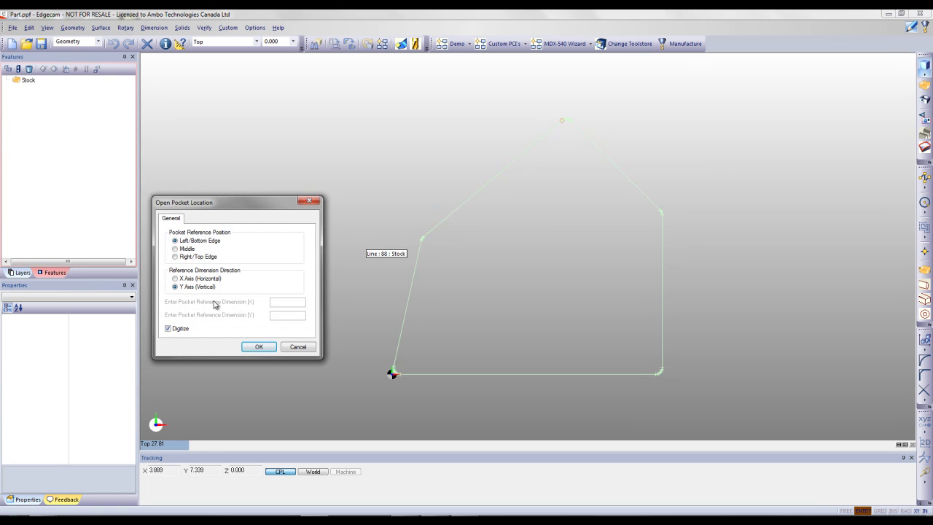
{"action": "left_click", "coordinate": [189, 250]}
{"action": "left_click", "coordinate": [200, 257]}
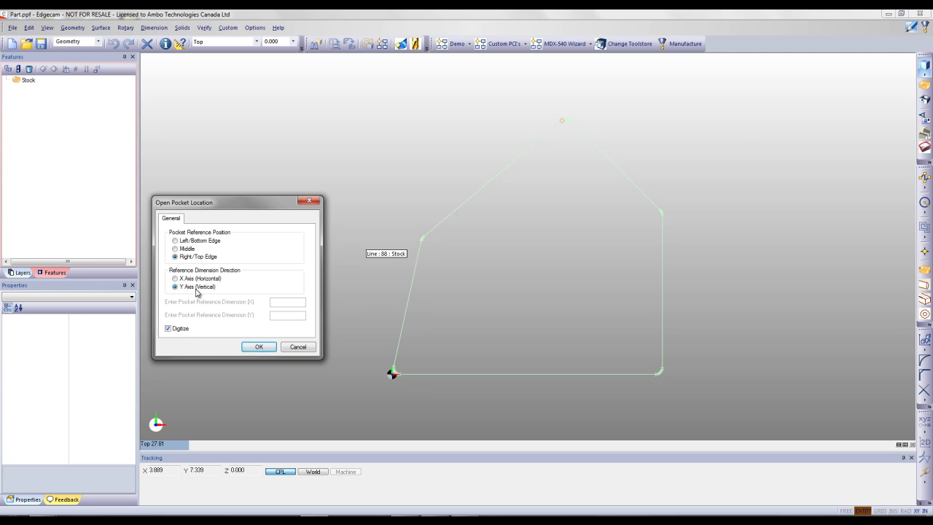
{"action": "left_click", "coordinate": [188, 250]}
{"action": "left_click", "coordinate": [257, 346]}
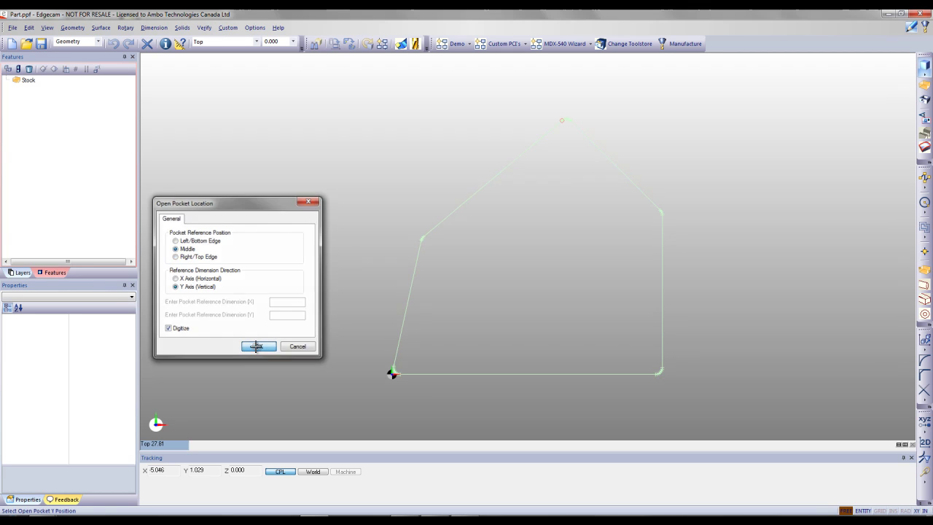
{"action": "left_click", "coordinate": [493, 183]}
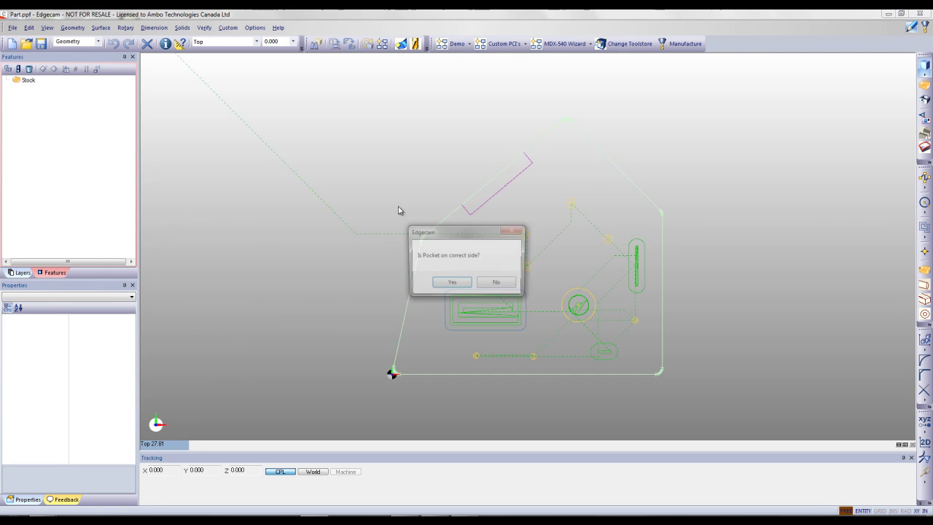
{"action": "left_click", "coordinate": [452, 284]}
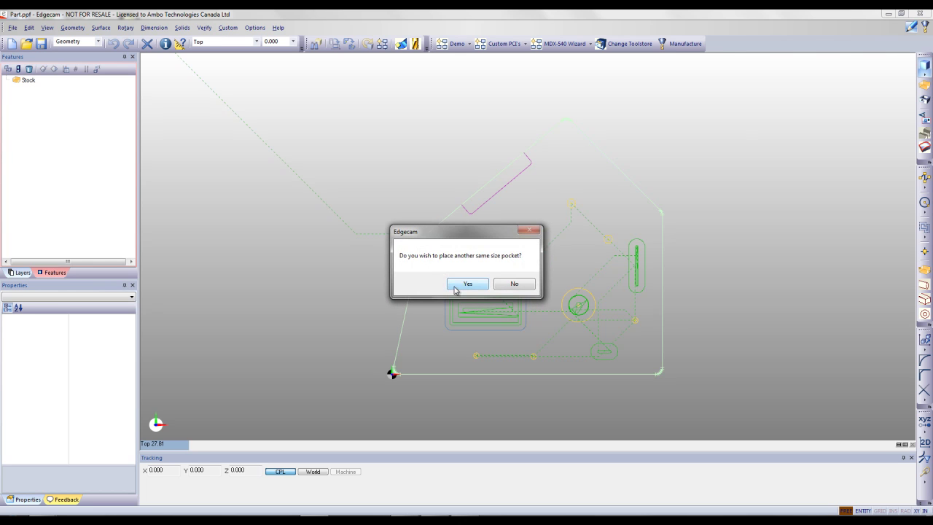
{"action": "left_click", "coordinate": [515, 285]}
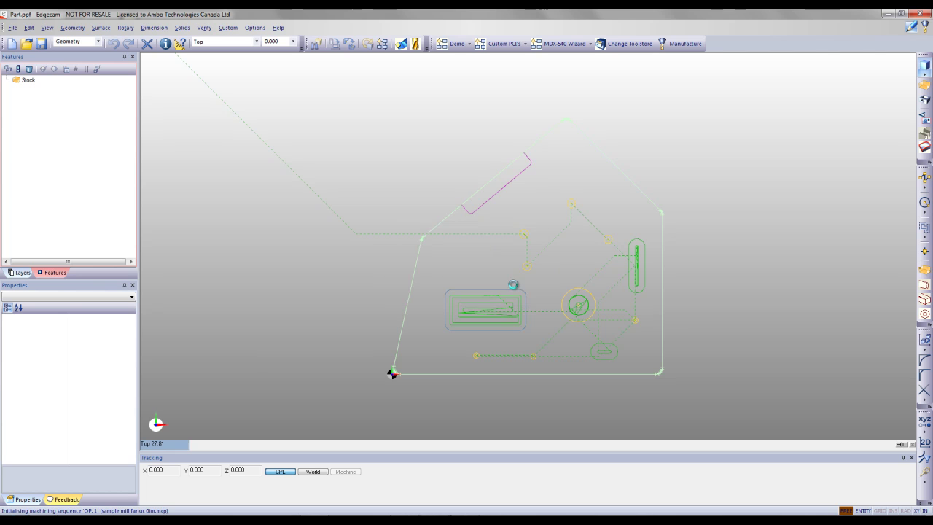
Load the 1/4 Multi Flute End Mill - LS from the toolstore and mill the open pocket with the same cut data
{"action": "mouse_move", "coordinate": [509, 256]}
{"action": "middle_mouse_down"}
{"action": "mouse_move", "coordinate": [371, 239]}
{"action": "mouse_move", "coordinate": [451, 278]}
{"action": "middle_mouse_up"}
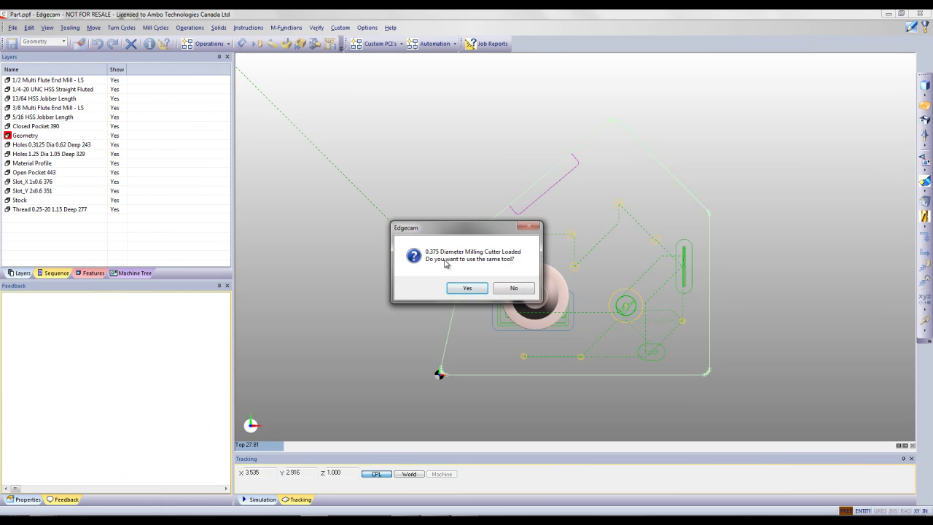
{"action": "left_click", "coordinate": [513, 292]}
{"action": "left_click", "coordinate": [490, 284]}
{"action": "left_click", "coordinate": [301, 235]}
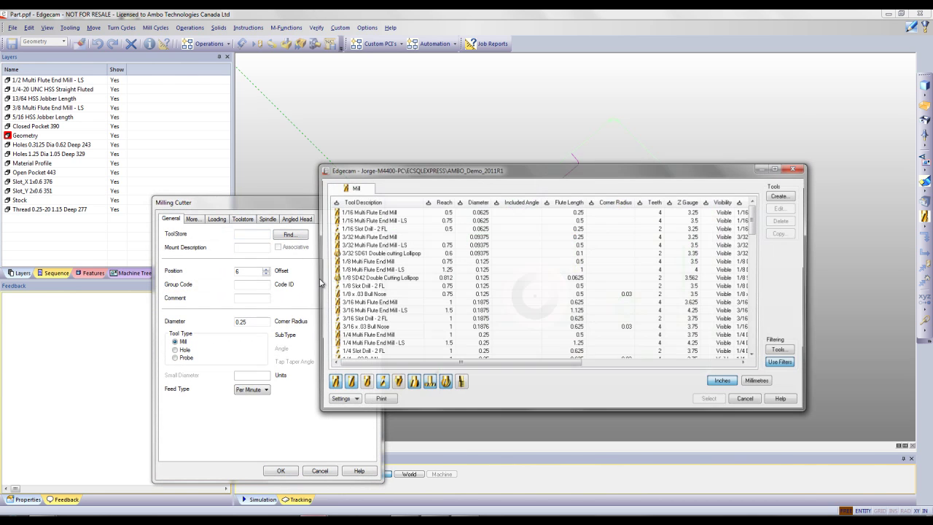
{"action": "left_click", "coordinate": [488, 347]}
{"action": "left_click", "coordinate": [698, 401]}
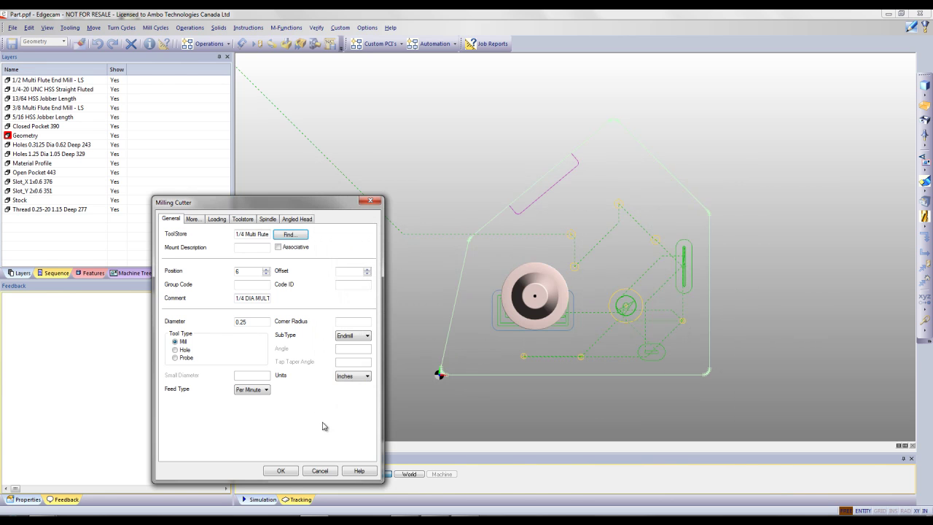
{"action": "left_click", "coordinate": [280, 470]}
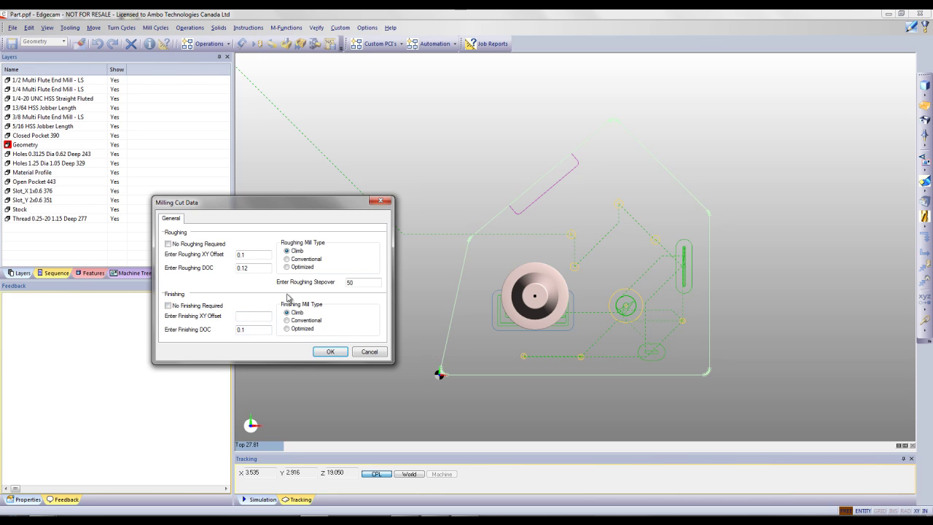
{"action": "left_click", "coordinate": [330, 352]}
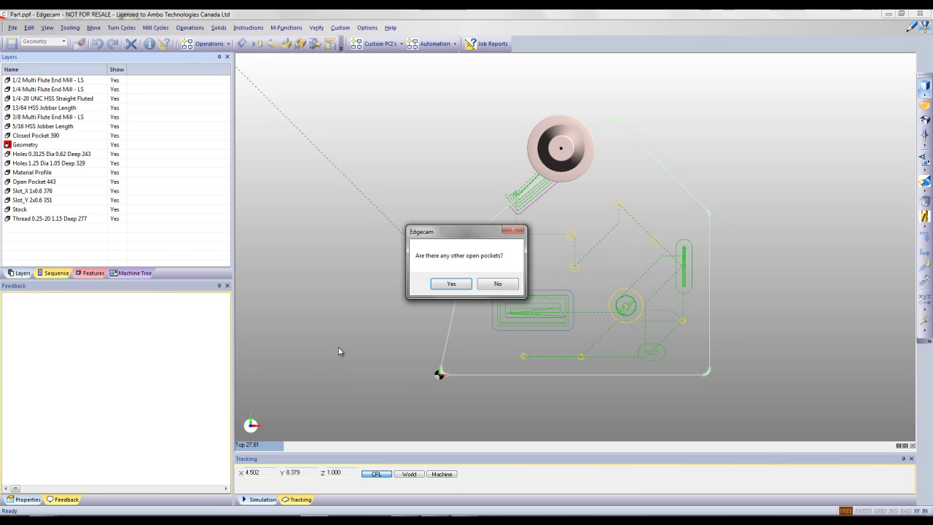
Add another open pocket, blind, with length 2.5, width 1, corner radius 0.125 and depth 0.63
{"action": "left_click", "coordinate": [452, 284]}
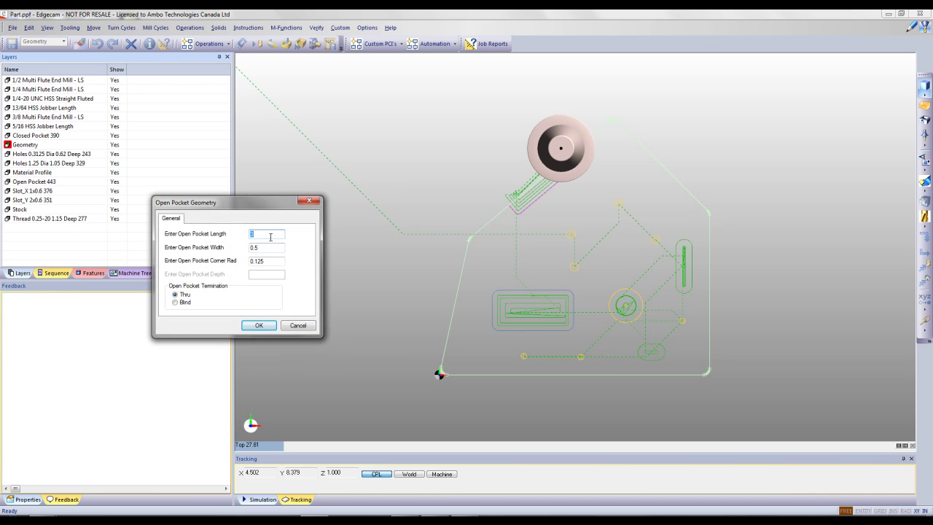
{"action": "key", "text": "Tab"}
{"action": "key", "text": "shift+Tab"}
{"action": "type", "text": "2.5"}
{"action": "left_click", "coordinate": [175, 302]}
{"action": "key", "text": "shift+Tab"}
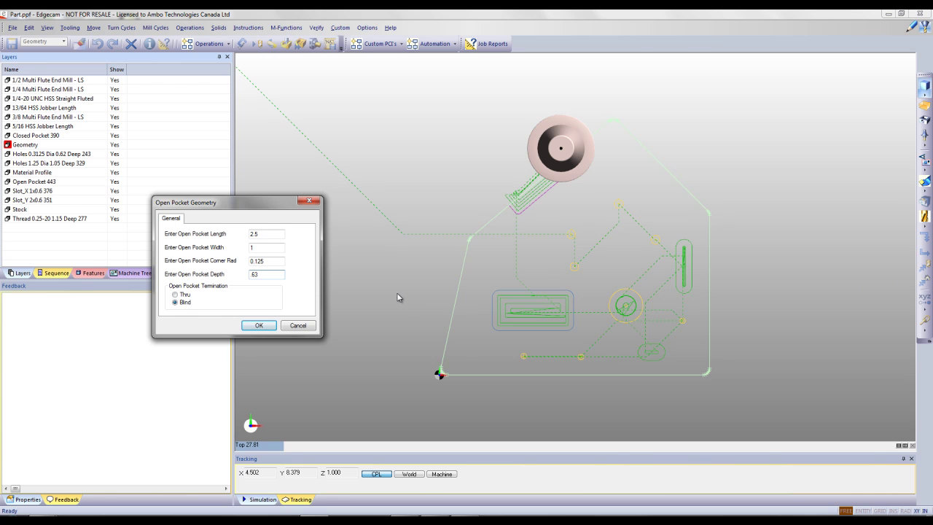
{"action": "key", "text": "Home"}
{"action": "type", "text": "."}
{"action": "left_click", "coordinate": [259, 326]}
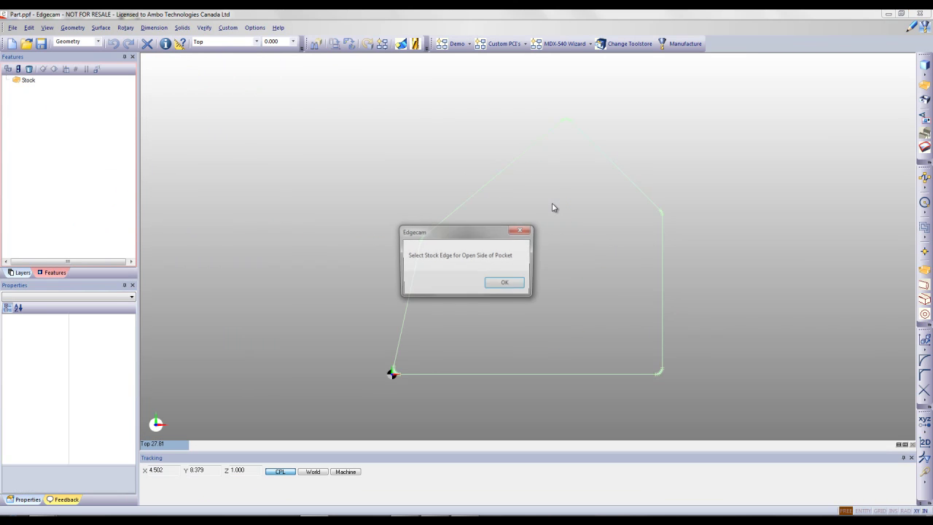
Place the blind open pocket by its middle, digitized along Y near the center of the profile's upper right sloped edge
{"action": "left_click", "coordinate": [503, 286]}
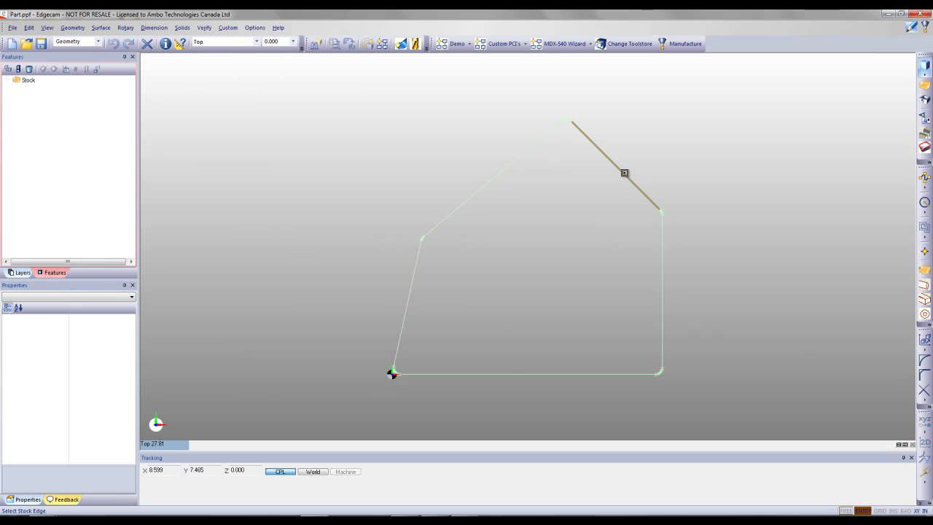
{"action": "left_click", "coordinate": [631, 181]}
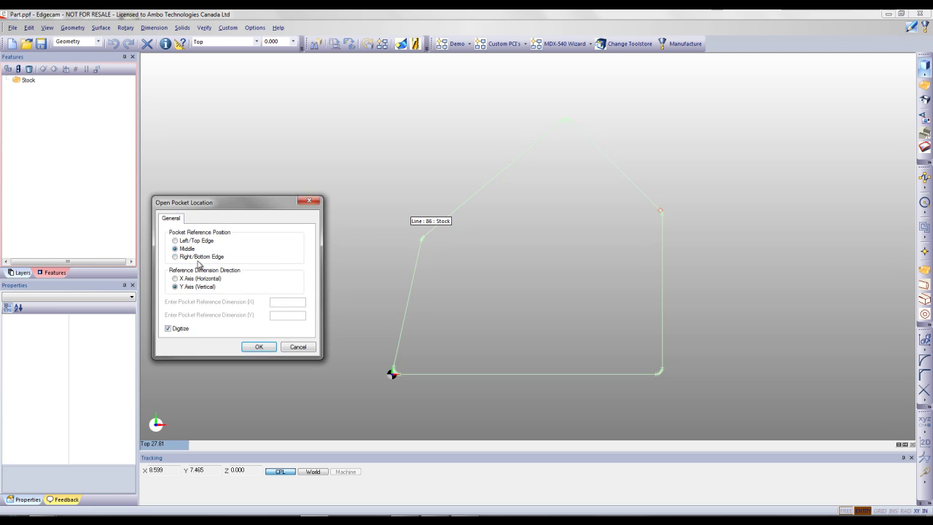
{"action": "left_click", "coordinate": [264, 348]}
{"action": "left_click", "coordinate": [618, 165]}
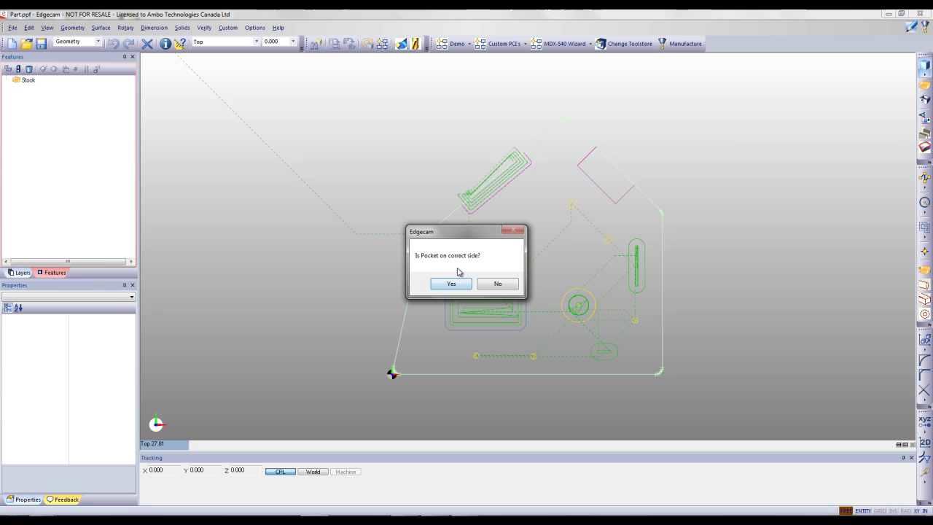
{"action": "left_click", "coordinate": [460, 286]}
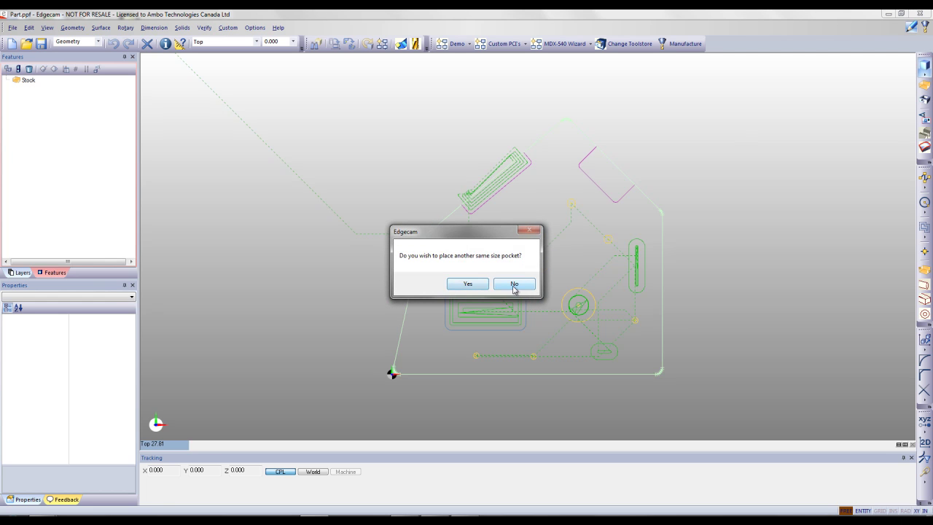
Mill the single blind open pocket with the loaded 0.25 cutter, climb milling, roughing XY offset 0.1, roughing DOC 0.12, stepover 50 and finishing DOC 0.1
{"action": "left_click", "coordinate": [514, 284]}
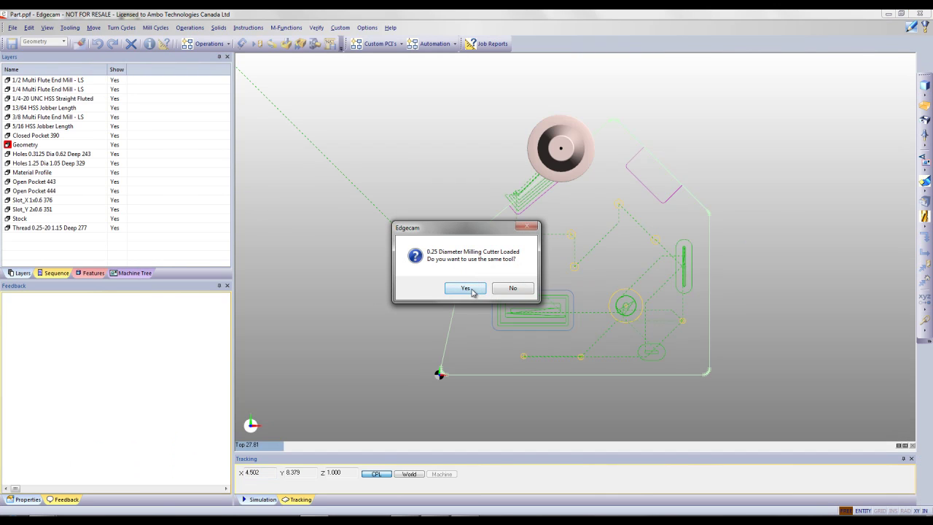
{"action": "left_click", "coordinate": [466, 289]}
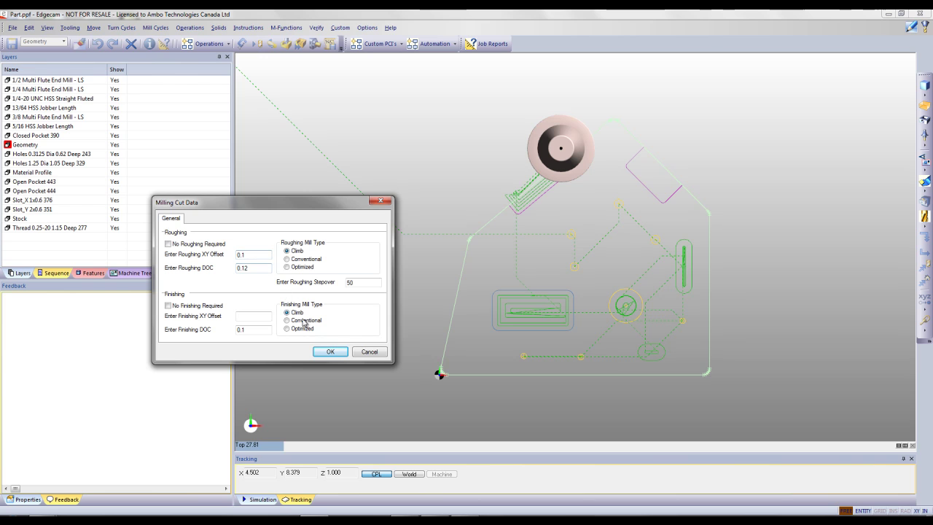
{"action": "left_click", "coordinate": [330, 352]}
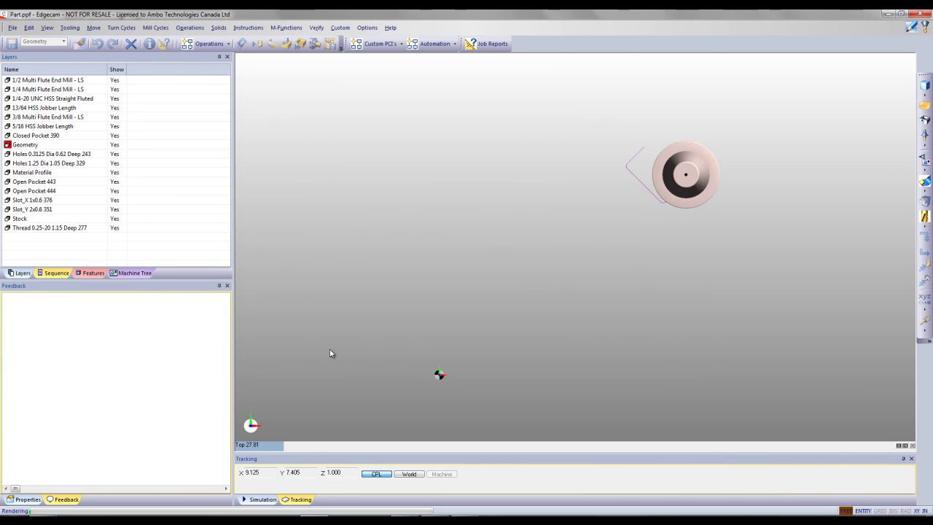
{"action": "left_click", "coordinate": [498, 283]}
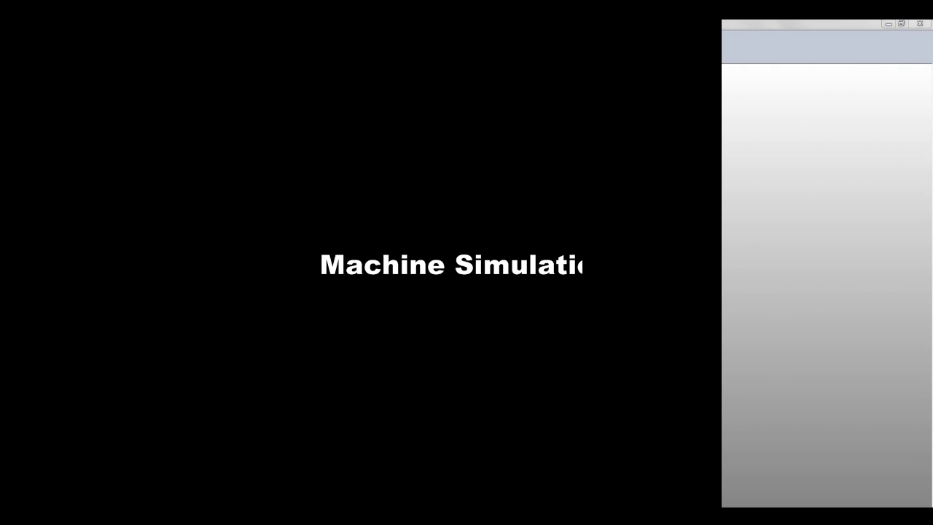
Run the machine simulation at a reduced speed and examine the hole machining on the profile stock up close
{"action": "left_click", "coordinate": [220, 38]}
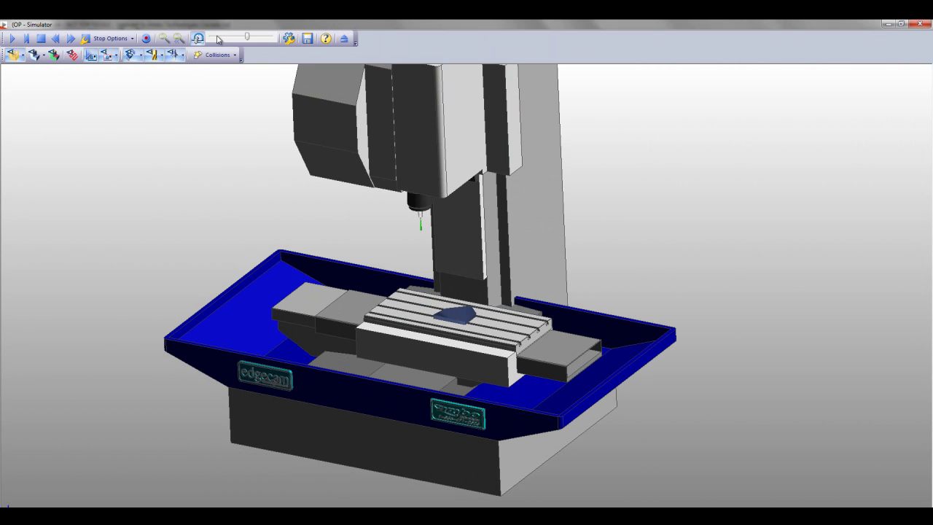
{"action": "left_click", "coordinate": [13, 40]}
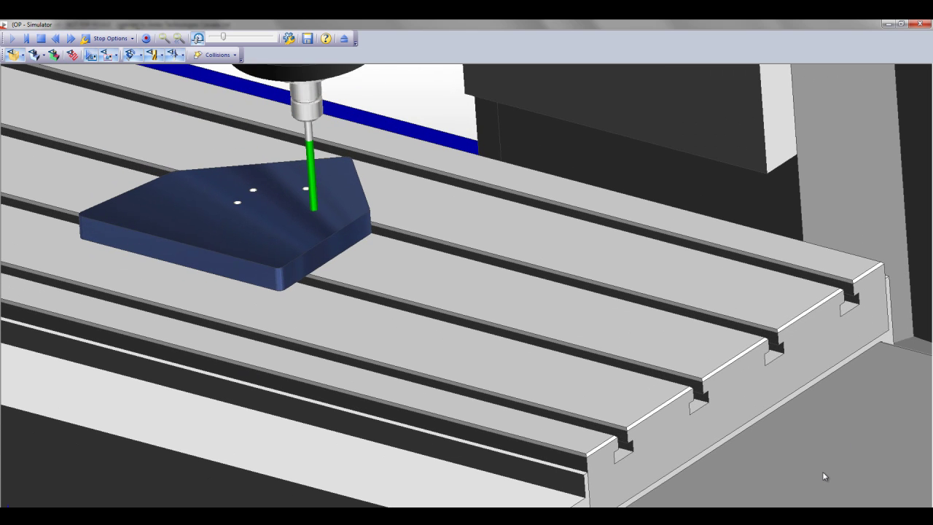
{"action": "middle_click_drag", "start_coordinate": [745, 459], "coordinate": [889, 480]}
{"action": "scroll", "coordinate": [852, 469], "scroll_direction": "up", "scroll_amount": 3}
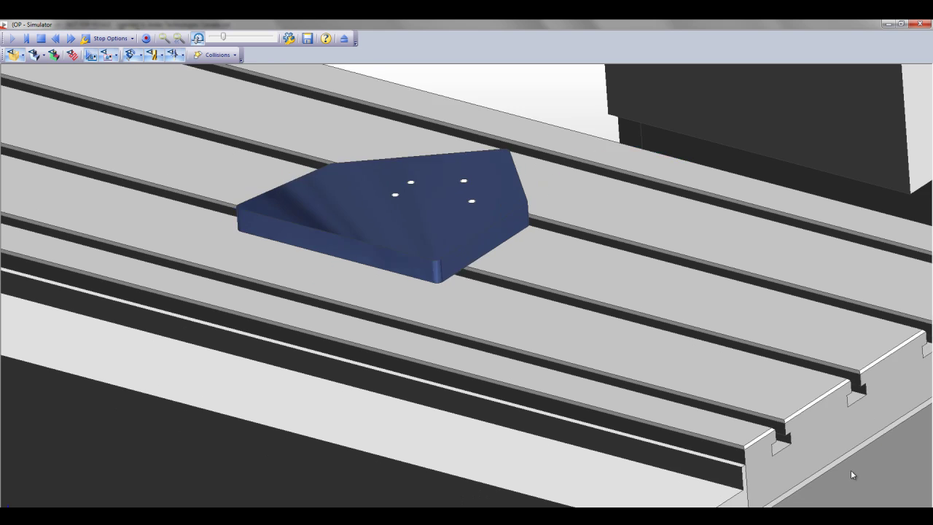
{"action": "scroll", "coordinate": [848, 472], "scroll_direction": "up", "scroll_amount": 2}
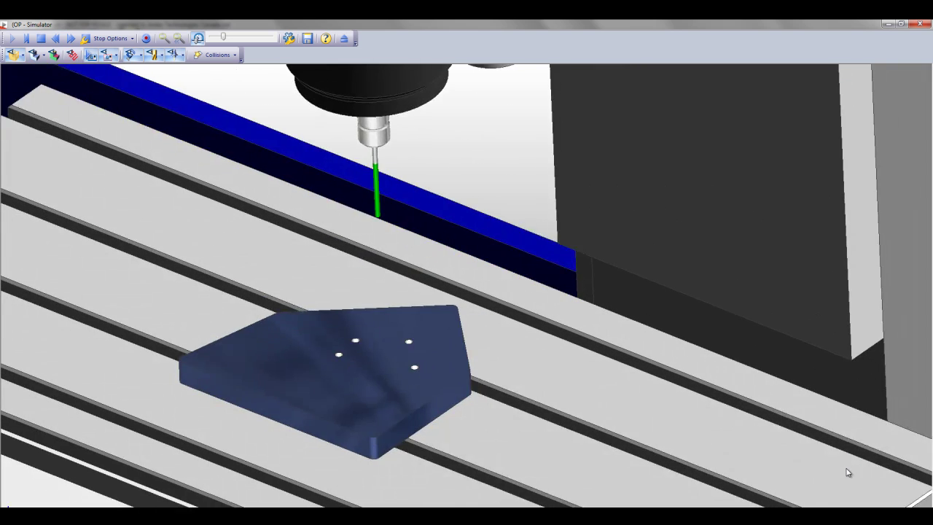